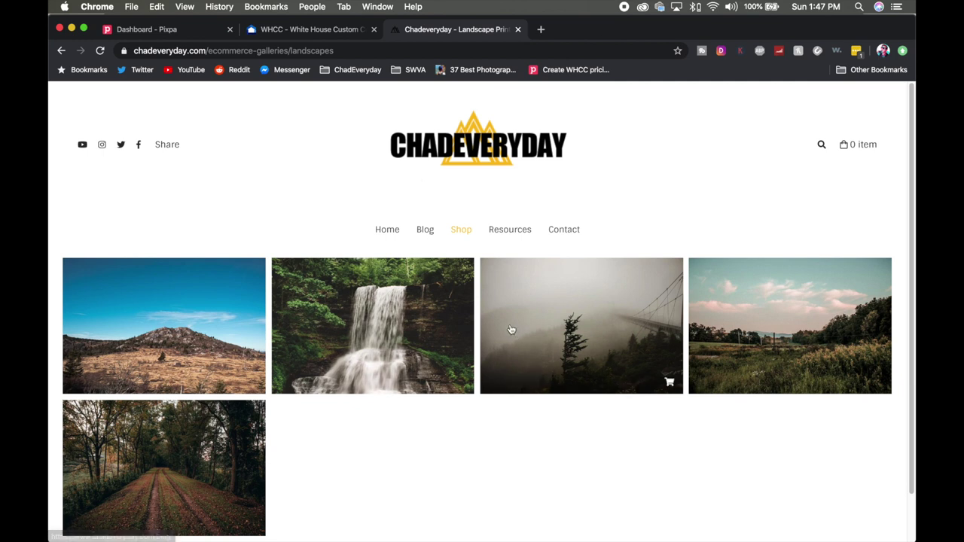
Step: Look over the five photos in the shop's landscape print gallery
{"action": "scroll", "coordinate": [511, 340], "scroll_direction": "down", "scroll_amount": 3}
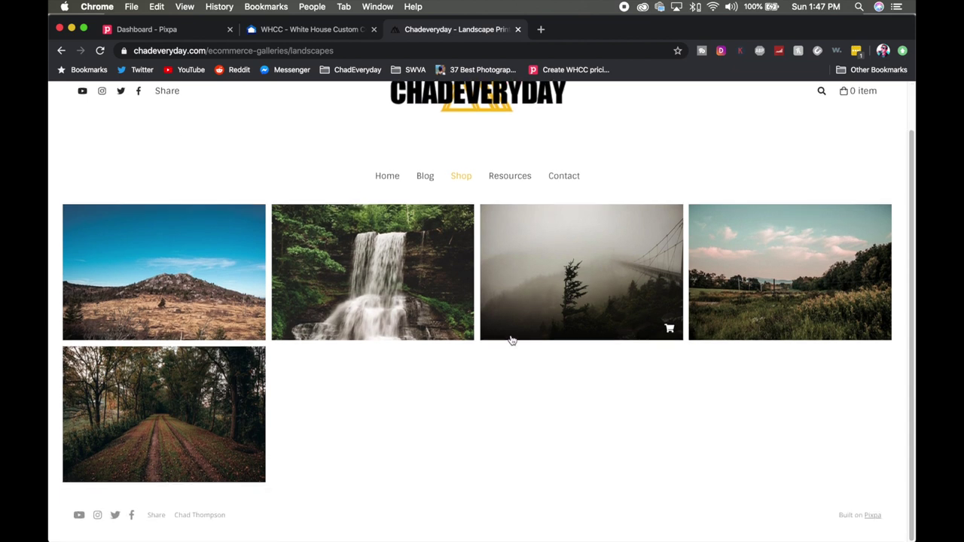
{"action": "scroll", "coordinate": [511, 341], "scroll_direction": "up", "scroll_amount": 3}
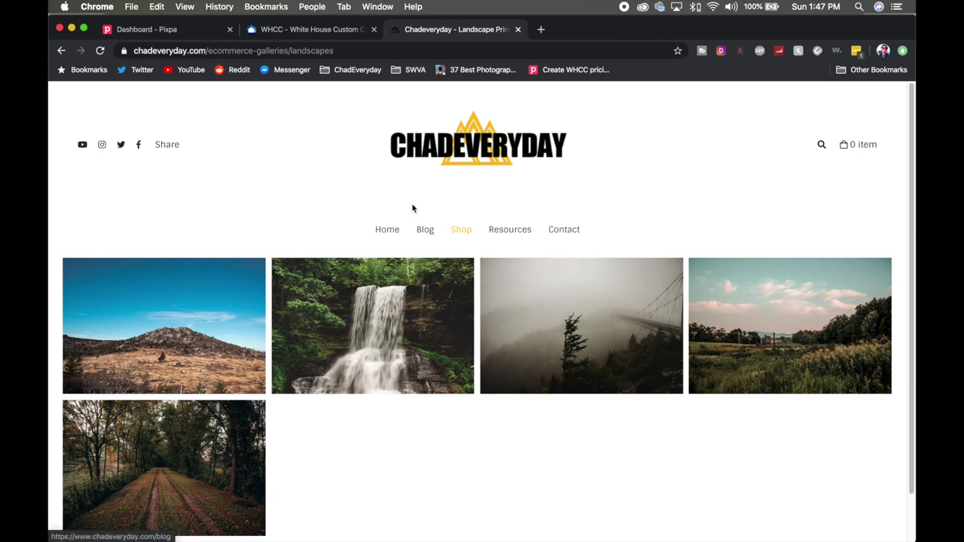
{"action": "scroll", "coordinate": [411, 211], "scroll_direction": "down", "scroll_amount": 2}
{"action": "scroll", "coordinate": [413, 213], "scroll_direction": "up", "scroll_amount": 2}
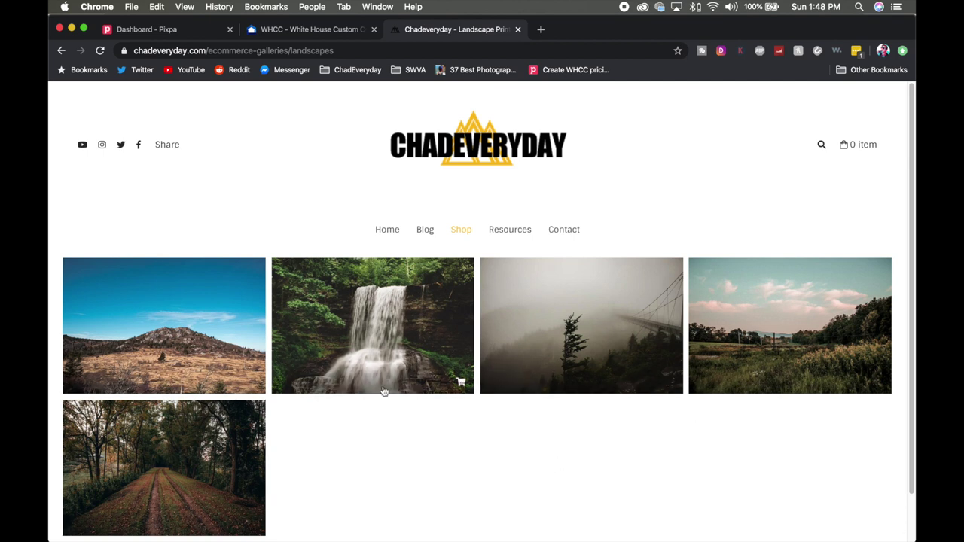
{"action": "scroll", "coordinate": [385, 396], "scroll_direction": "down", "scroll_amount": 2}
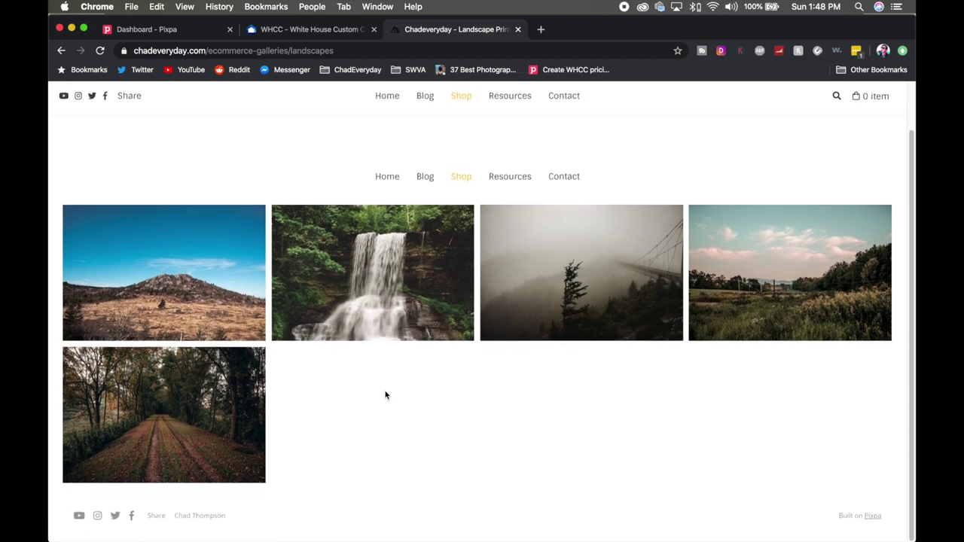
{"action": "scroll", "coordinate": [386, 423], "scroll_direction": "up", "scroll_amount": 2}
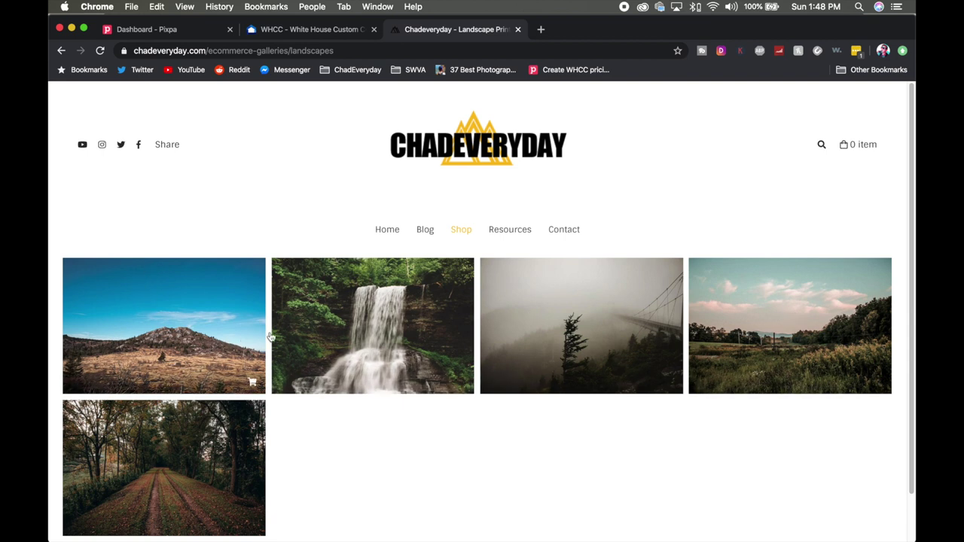
Step: Browse the enlarged gallery photos and check the print sizes and prices offered for the waterfall photo
{"action": "left_click", "coordinate": [368, 298]}
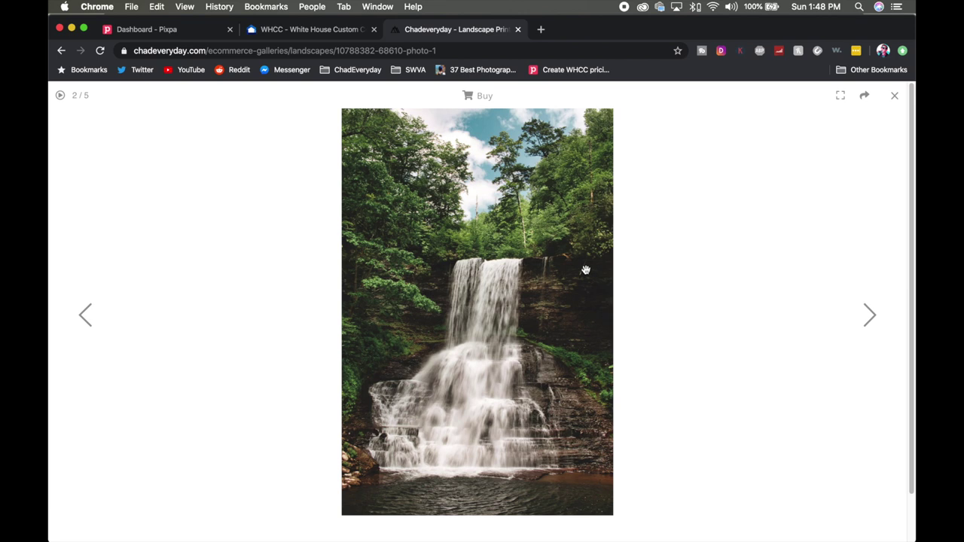
{"action": "left_click", "coordinate": [870, 316]}
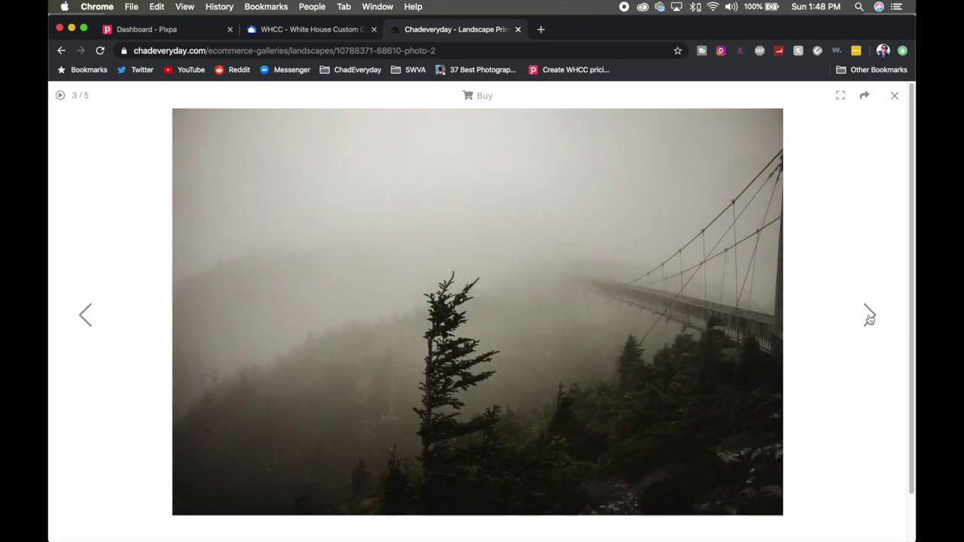
{"action": "left_click", "coordinate": [870, 316]}
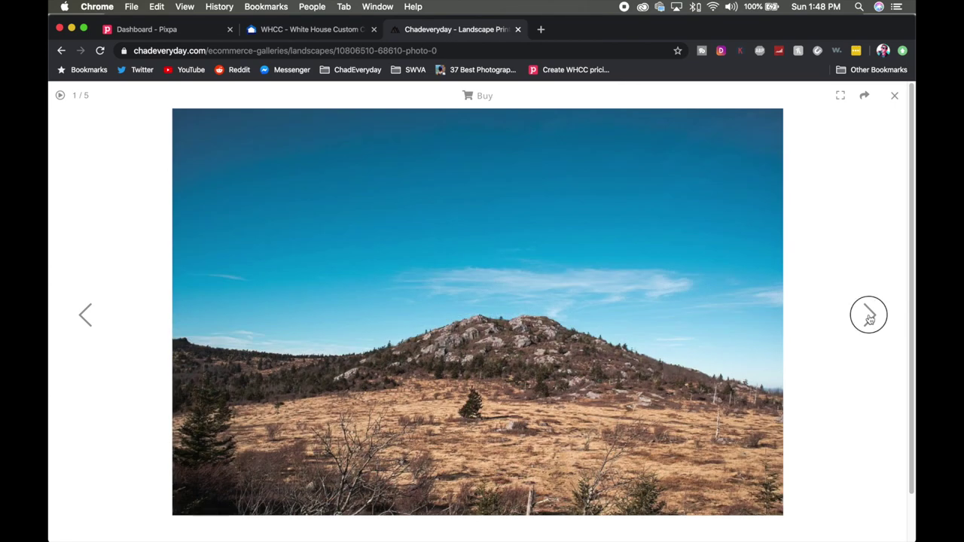
{"action": "left_click", "coordinate": [869, 316]}
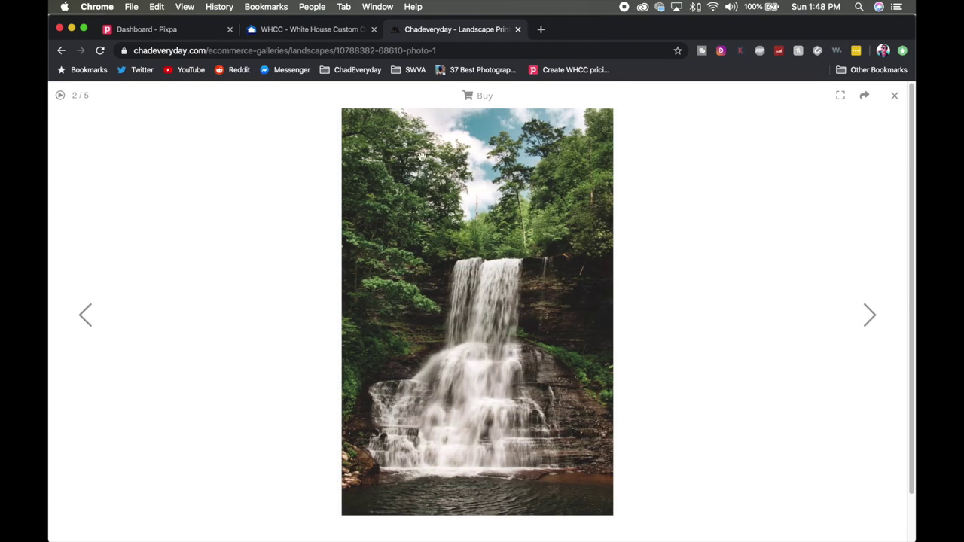
{"action": "left_click", "coordinate": [476, 97]}
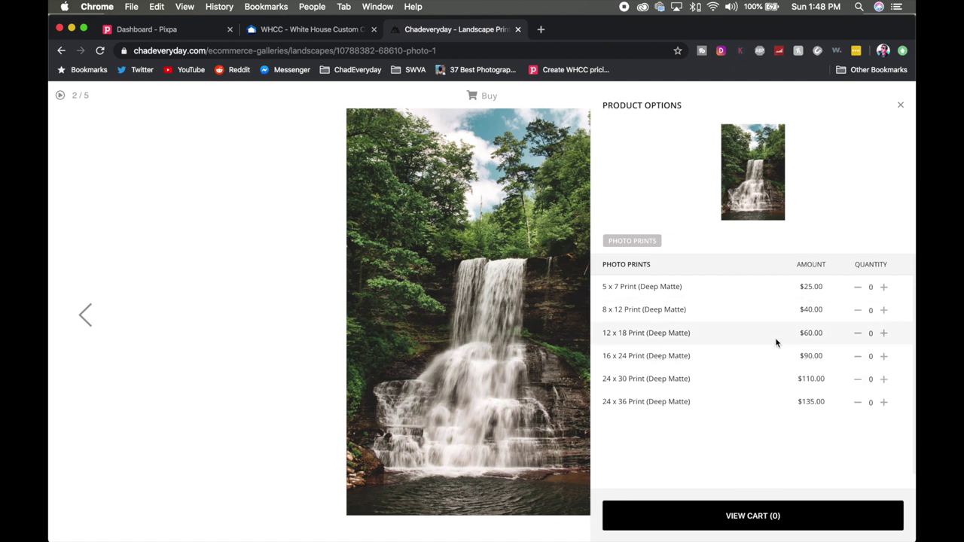
{"action": "left_click", "coordinate": [901, 105]}
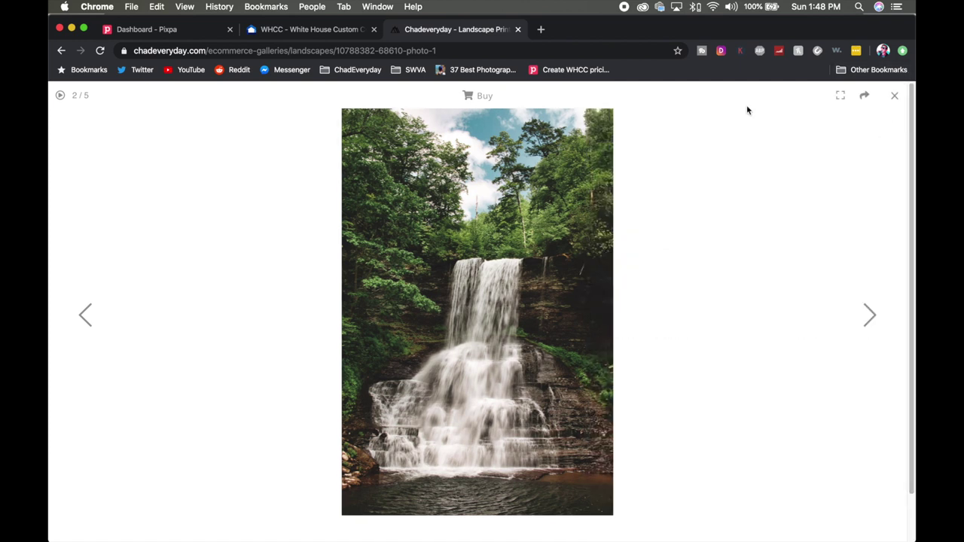
Step: Switch to the WHCC website and look through its homepage offers and popular products
{"action": "left_click", "coordinate": [304, 30]}
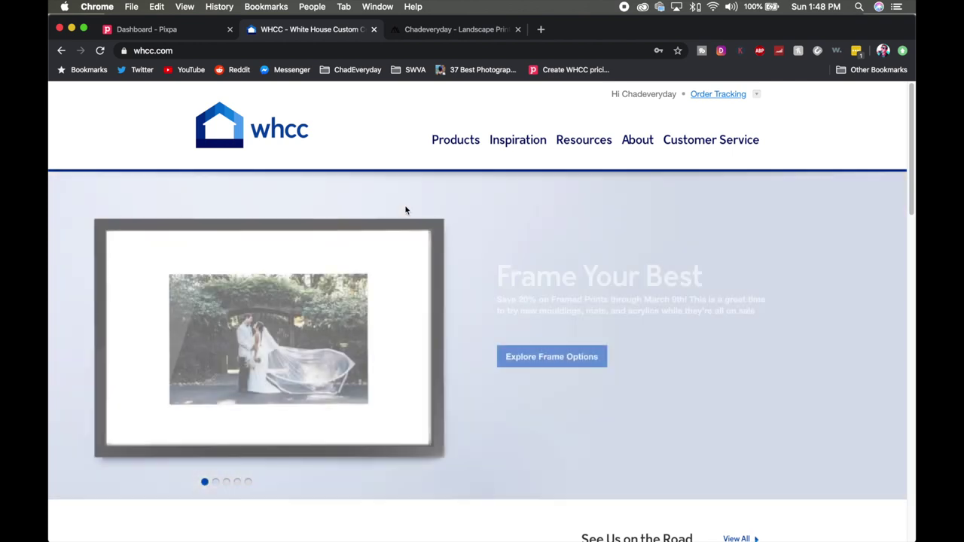
{"action": "scroll", "coordinate": [507, 249], "scroll_direction": "down", "scroll_amount": 3}
{"action": "scroll", "coordinate": [508, 249], "scroll_direction": "down", "scroll_amount": 7}
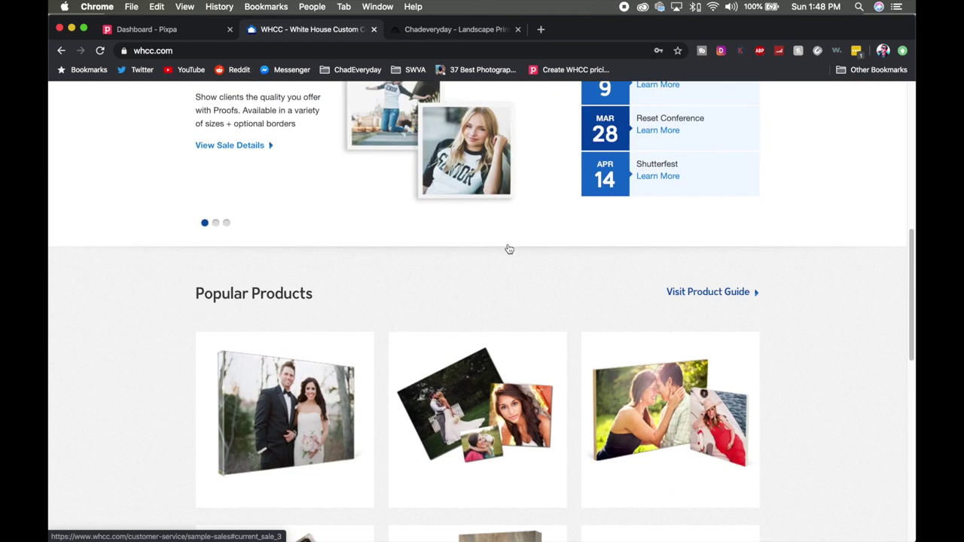
{"action": "scroll", "coordinate": [508, 249], "scroll_direction": "up", "scroll_amount": 8}
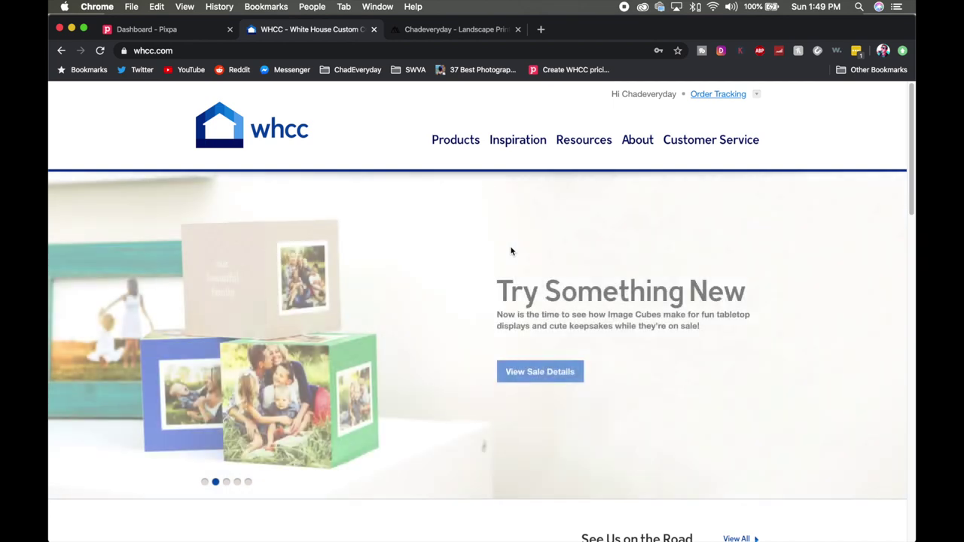
{"action": "scroll", "coordinate": [474, 226], "scroll_direction": "down", "scroll_amount": 20}
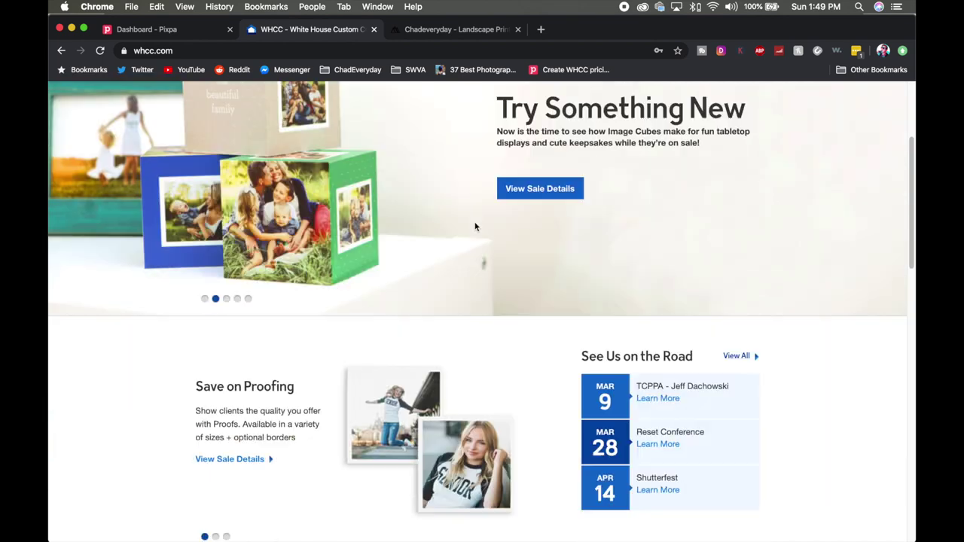
{"action": "scroll", "coordinate": [475, 226], "scroll_direction": "up", "scroll_amount": 20}
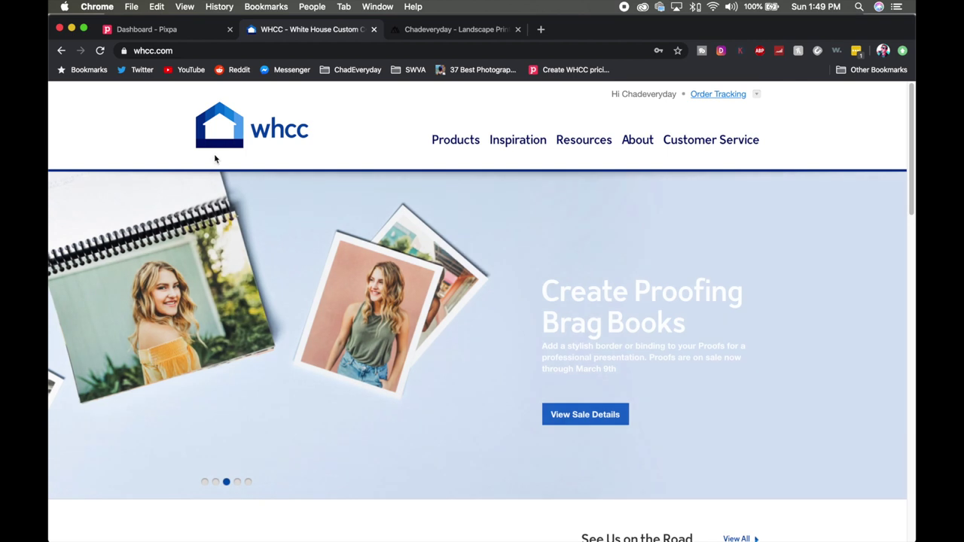
{"action": "left_click", "coordinate": [188, 30]}
{"action": "left_click", "coordinate": [352, 31]}
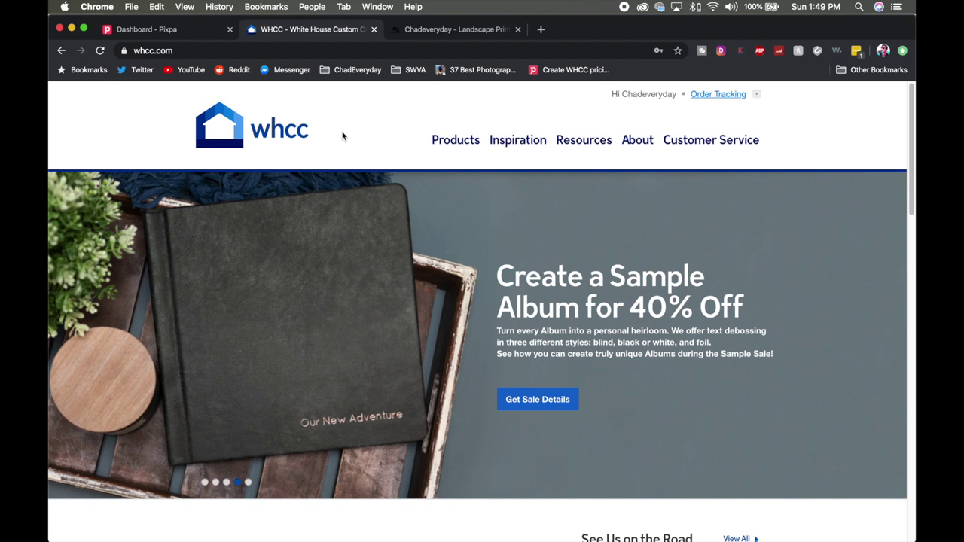
Step: Switch to the Pixpa dashboard and open its Ecommerce section
{"action": "left_click", "coordinate": [209, 31]}
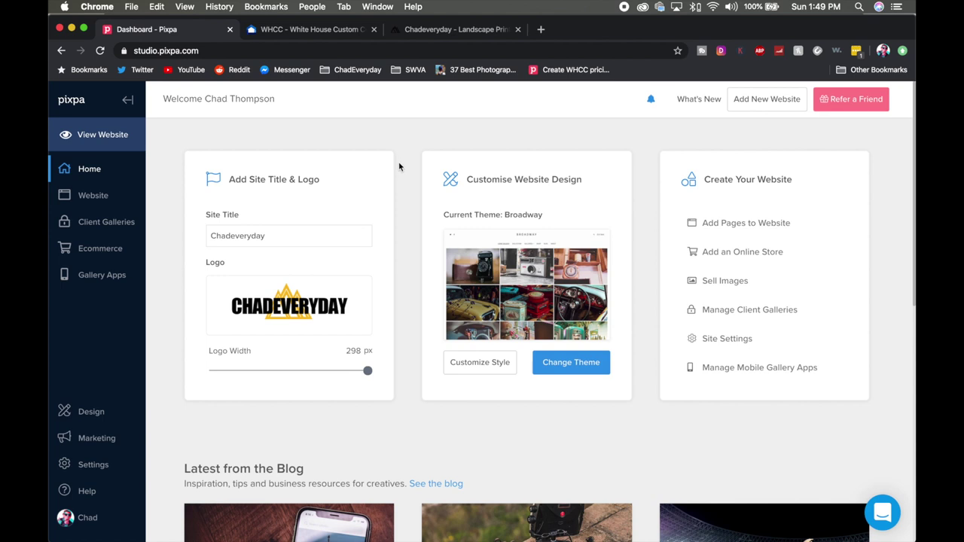
{"action": "scroll", "coordinate": [399, 161], "scroll_direction": "down", "scroll_amount": 3}
{"action": "scroll", "coordinate": [399, 162], "scroll_direction": "up", "scroll_amount": 3}
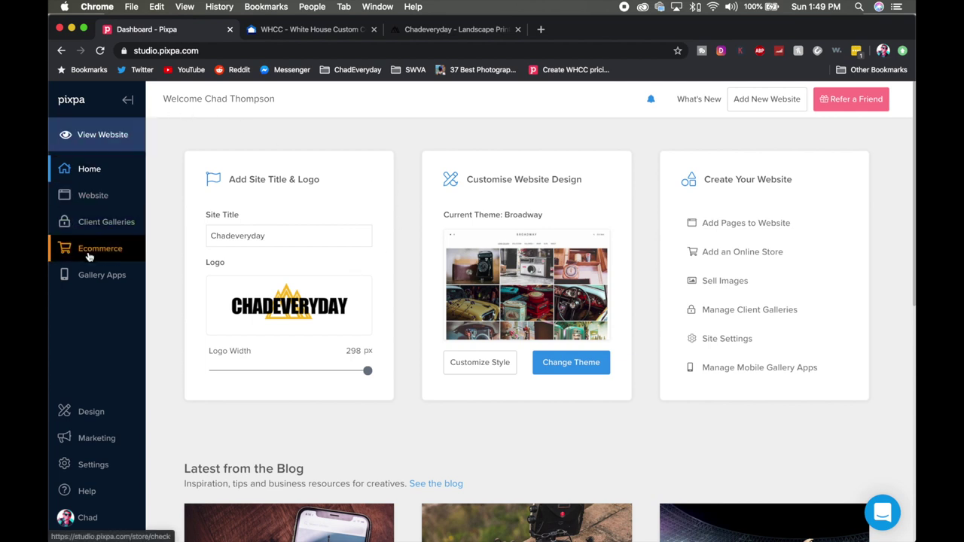
{"action": "left_click", "coordinate": [98, 236]}
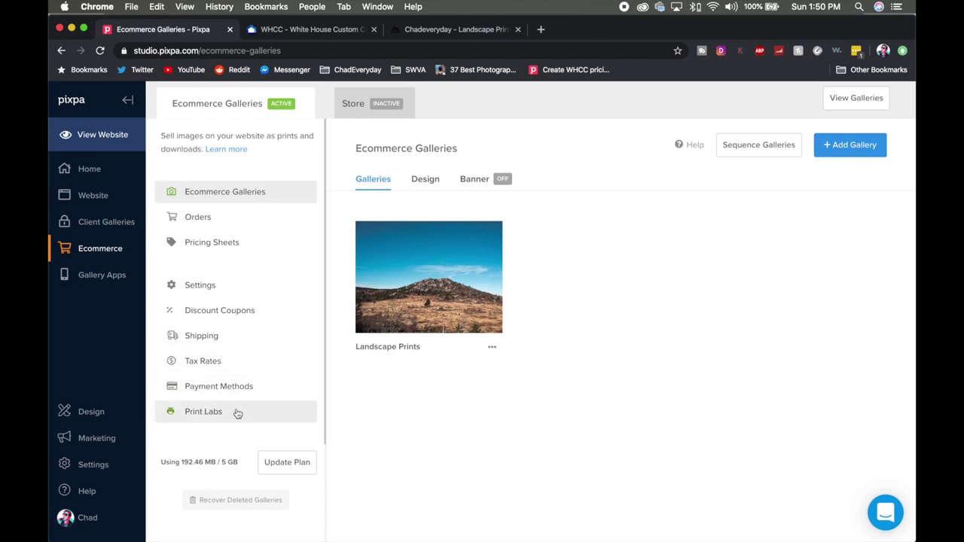
Step: Open the WHCC print lab's settings and review the account connection, shipping, fulfilment, color correction and order instruction options
{"action": "left_click", "coordinate": [212, 417]}
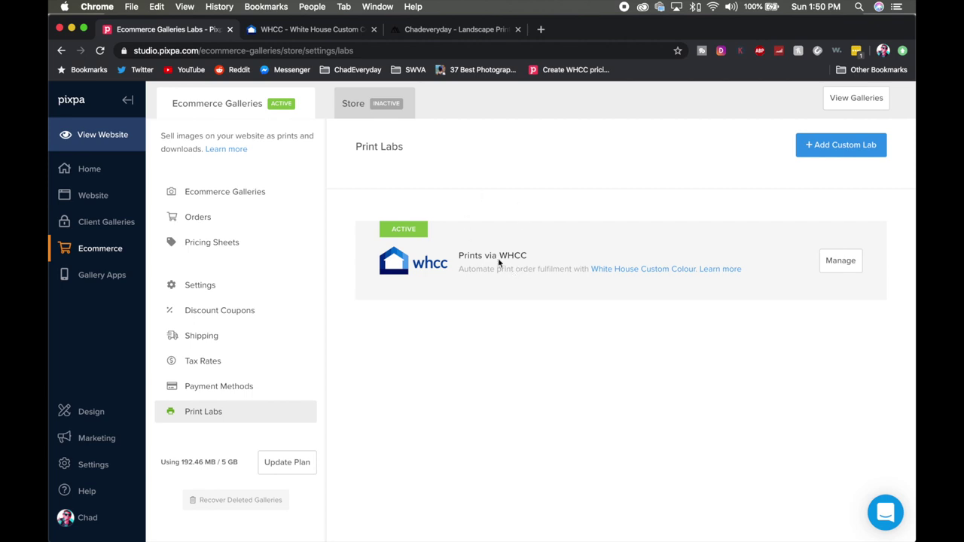
{"action": "left_click", "coordinate": [836, 261]}
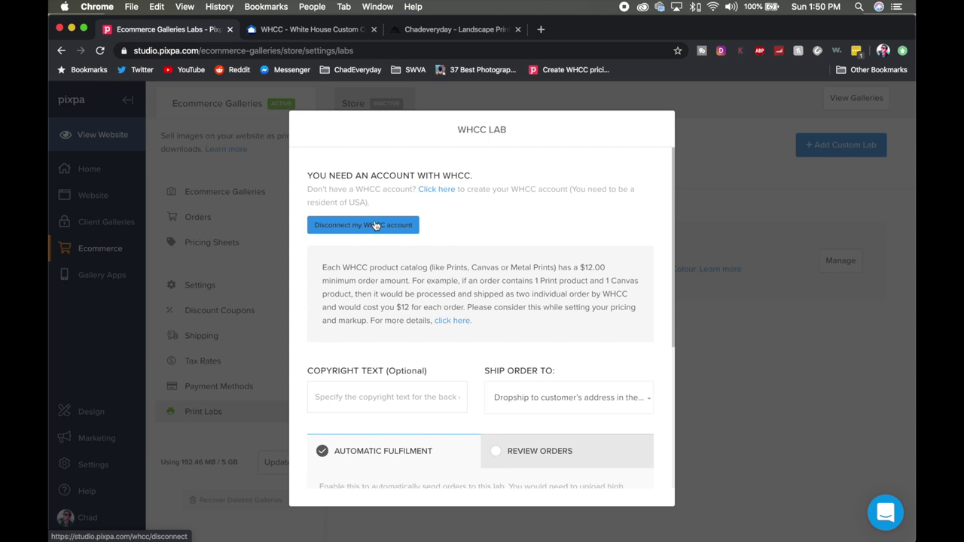
{"action": "scroll", "coordinate": [507, 235], "scroll_direction": "down", "scroll_amount": 5}
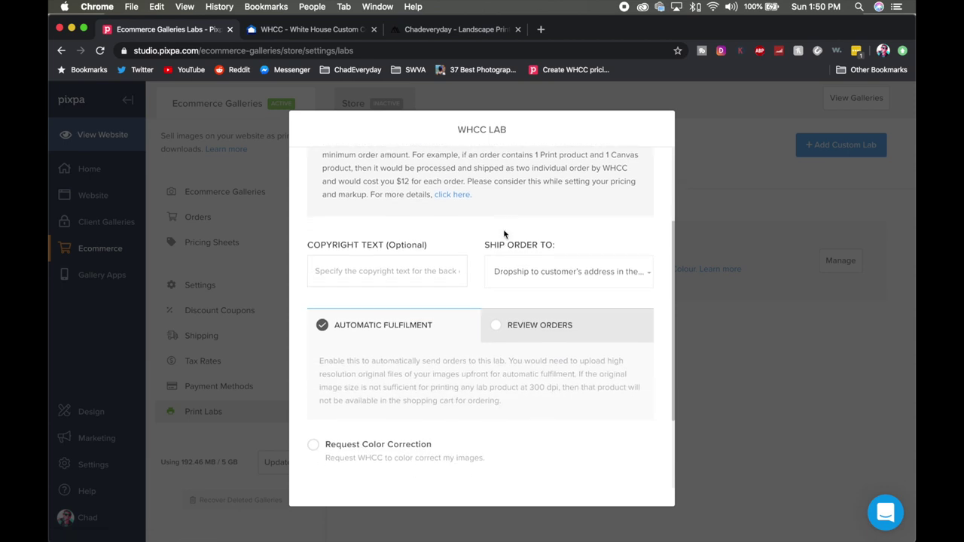
{"action": "scroll", "coordinate": [505, 235], "scroll_direction": "down", "scroll_amount": 2}
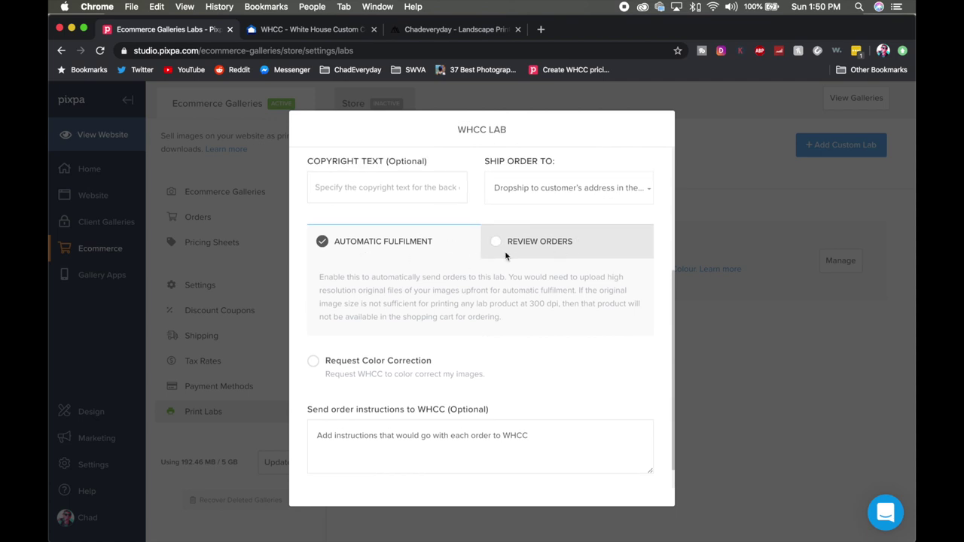
{"action": "scroll", "coordinate": [507, 256], "scroll_direction": "up", "scroll_amount": 2}
{"action": "scroll", "coordinate": [490, 249], "scroll_direction": "up", "scroll_amount": 3}
{"action": "scroll", "coordinate": [495, 290], "scroll_direction": "down", "scroll_amount": 4}
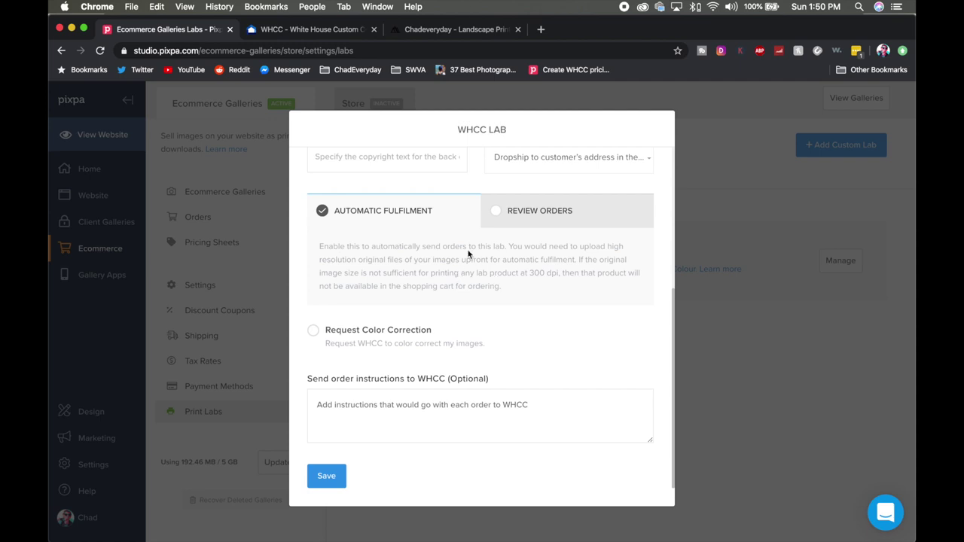
Step: Return to the live gallery and check the print purchase options for the waterfall photo and the foggy bridge photo
{"action": "left_click", "coordinate": [457, 29]}
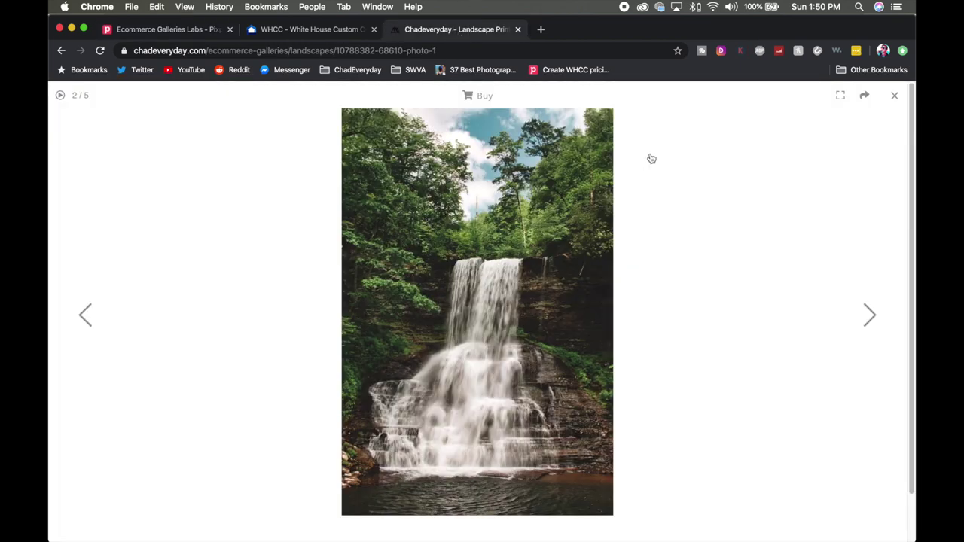
{"action": "left_click", "coordinate": [184, 31]}
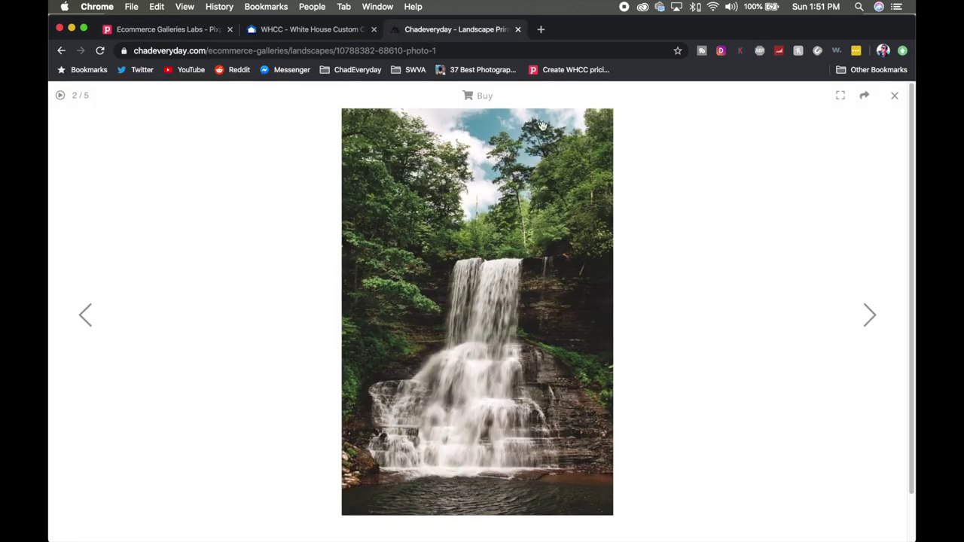
{"action": "left_click", "coordinate": [420, 30]}
{"action": "left_click", "coordinate": [483, 96]}
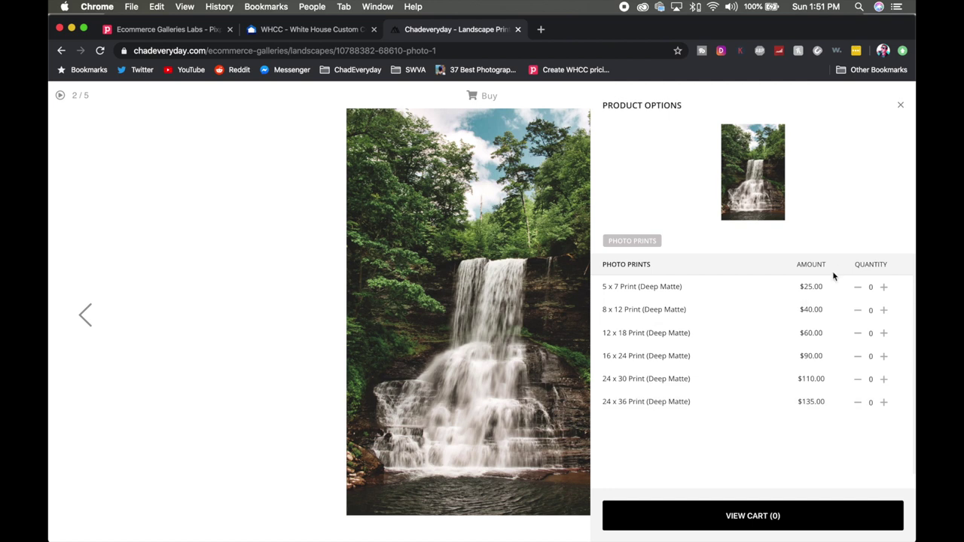
{"action": "left_click", "coordinate": [900, 106]}
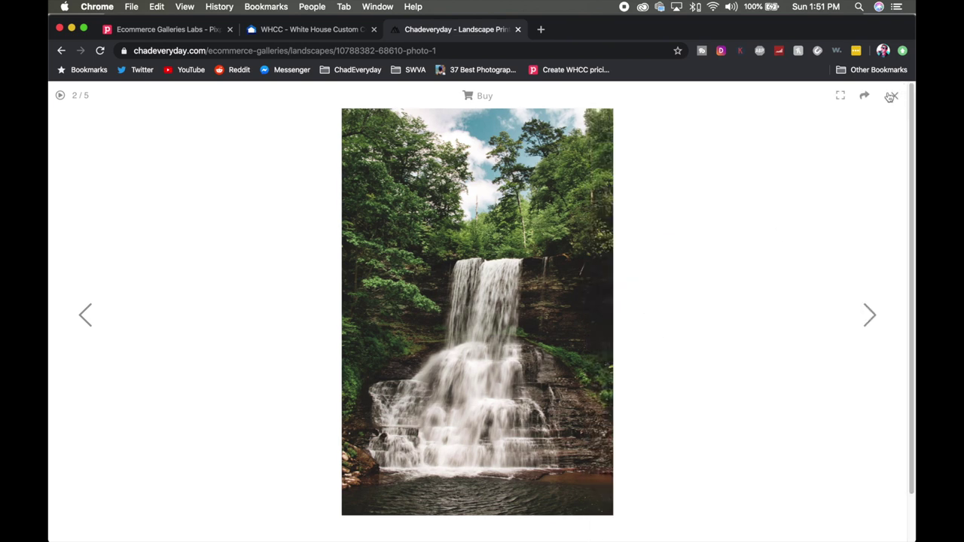
{"action": "left_click", "coordinate": [867, 310]}
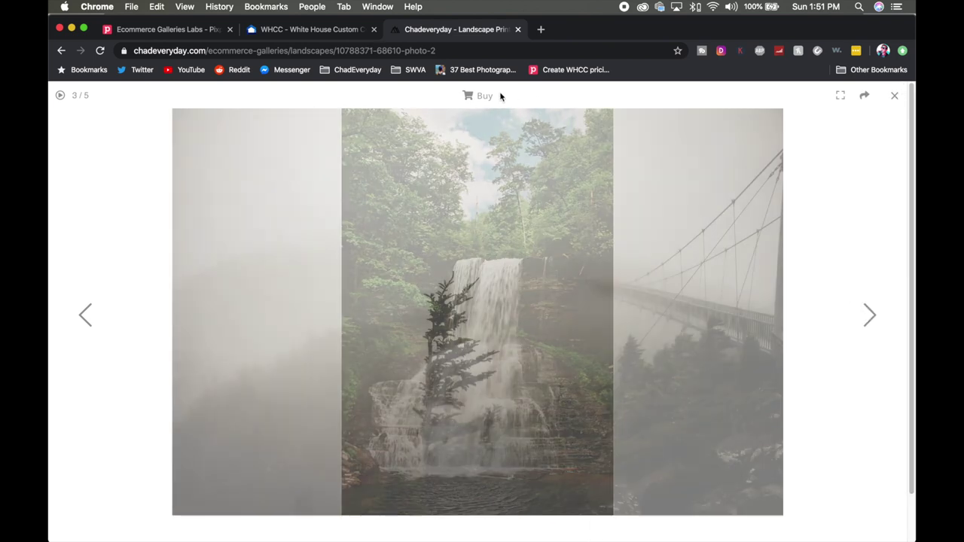
{"action": "left_click", "coordinate": [483, 102]}
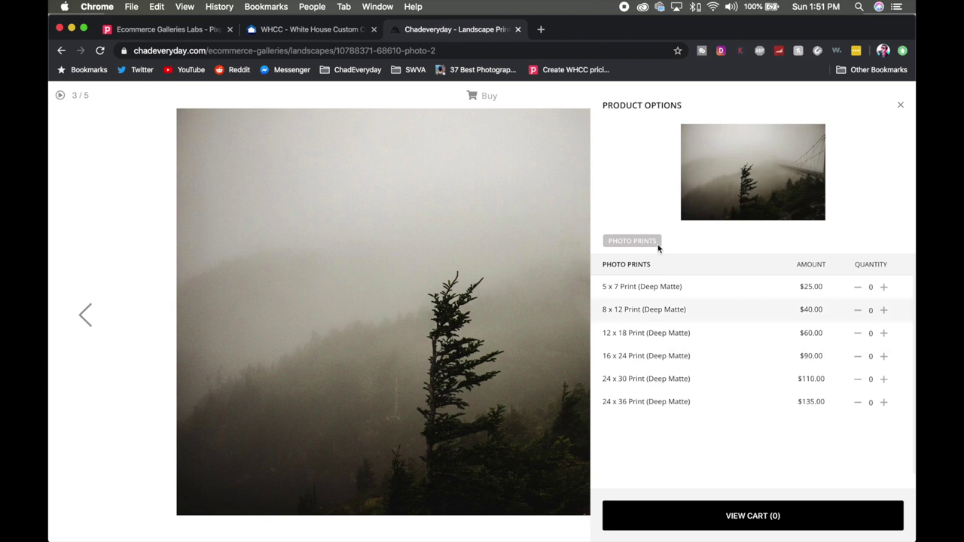
Step: Go back to the WHCC lab settings in Pixpa and read the minimum order amount note
{"action": "key", "text": "super+1"}
{"action": "scroll", "coordinate": [483, 283], "scroll_direction": "up", "scroll_amount": 2}
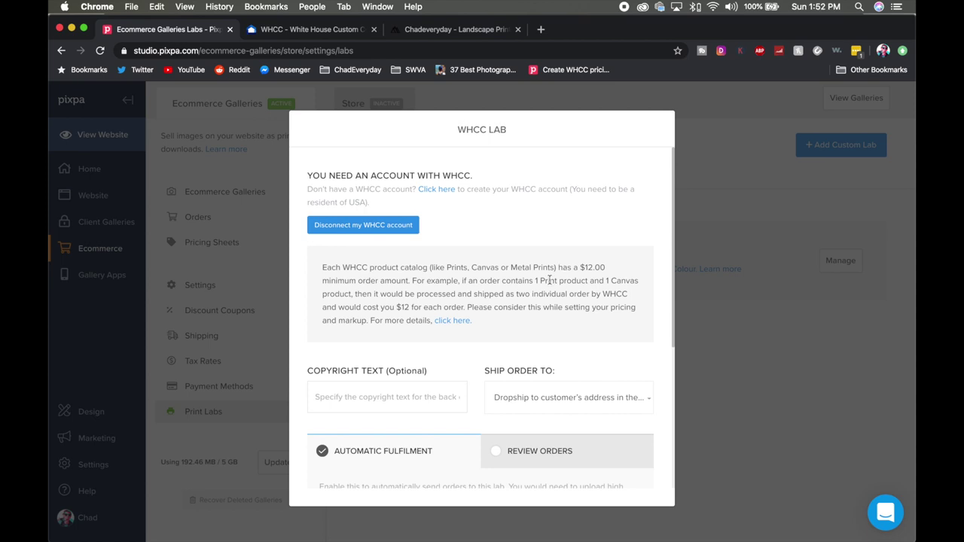
Step: Return to the foggy bridge photo's print prices in the live gallery and bring up Calculator beside them
{"action": "left_click", "coordinate": [423, 31]}
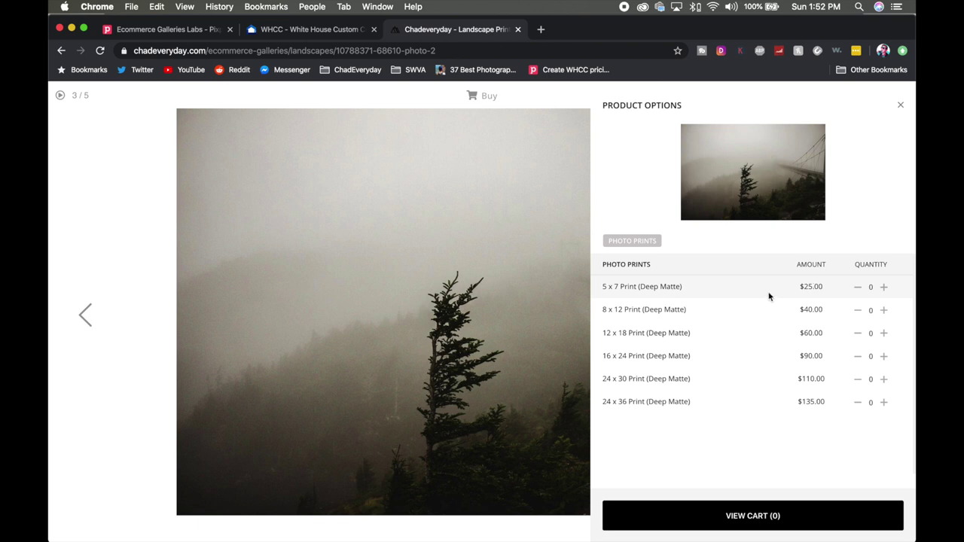
{"action": "mouse_move", "coordinate": [649, 536]}
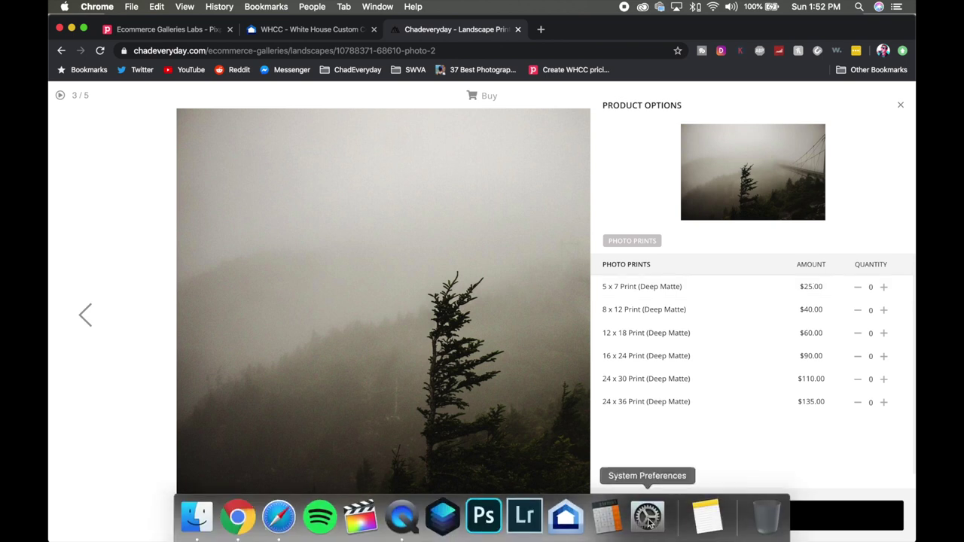
{"action": "left_click", "coordinate": [607, 517]}
{"action": "left_click_drag", "start_coordinate": [270, 181], "coordinate": [379, 179]}
Step: Calculate 2.9 percent of 25 in Calculator and clear the display
{"action": "left_click", "coordinate": [335, 308]}
{"action": "left_click", "coordinate": [338, 280]}
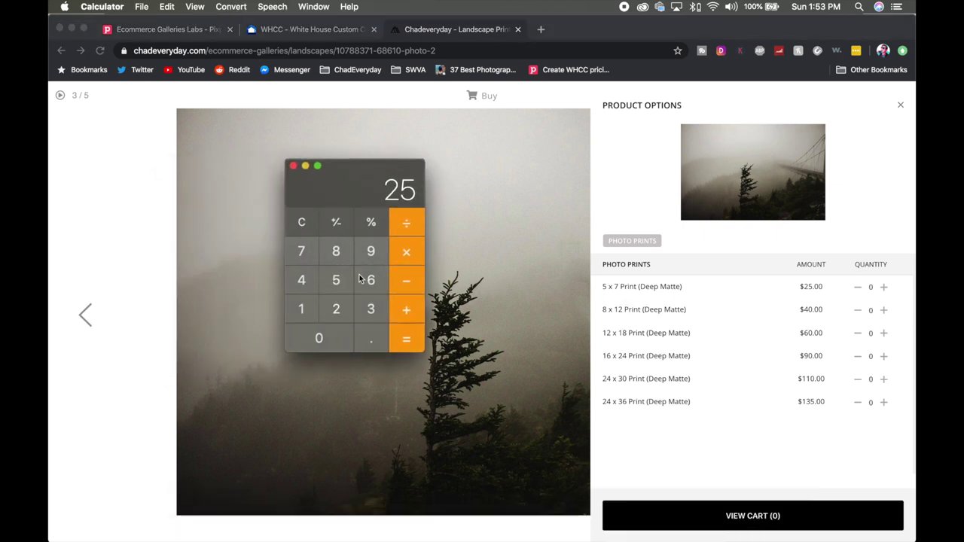
{"action": "left_click", "coordinate": [400, 254]}
{"action": "left_click", "coordinate": [334, 309]}
{"action": "left_click", "coordinate": [371, 339]}
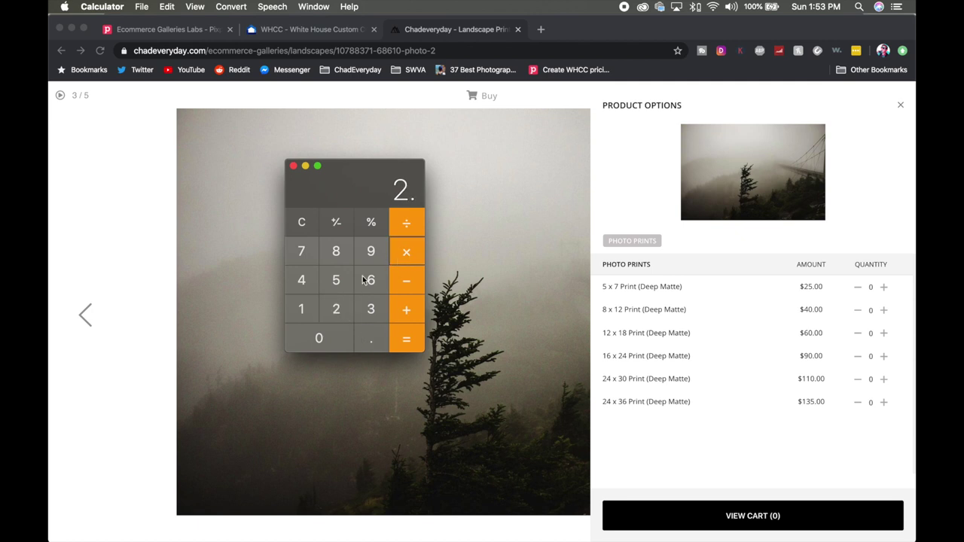
{"action": "left_click", "coordinate": [373, 260]}
{"action": "left_click", "coordinate": [371, 232]}
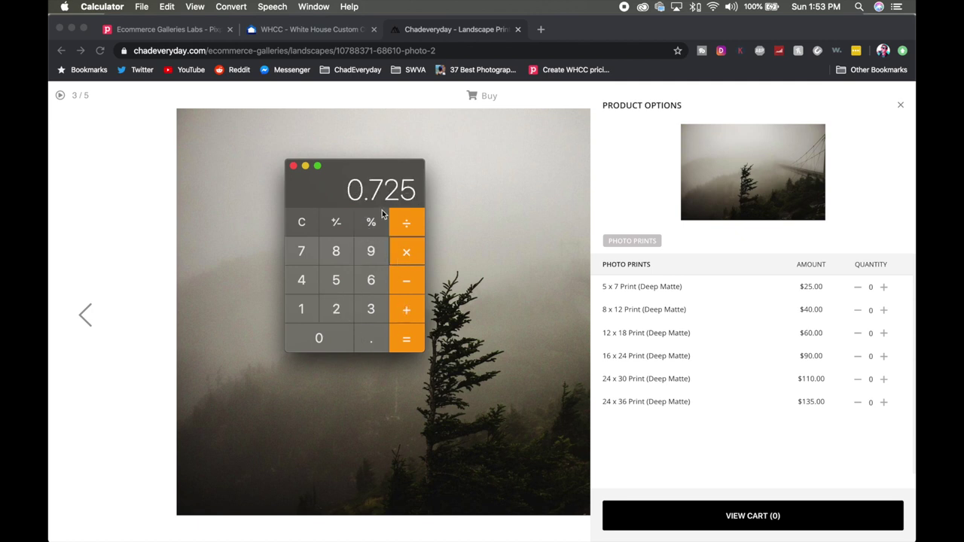
{"action": "left_click", "coordinate": [301, 221]}
{"action": "left_click", "coordinate": [302, 220]}
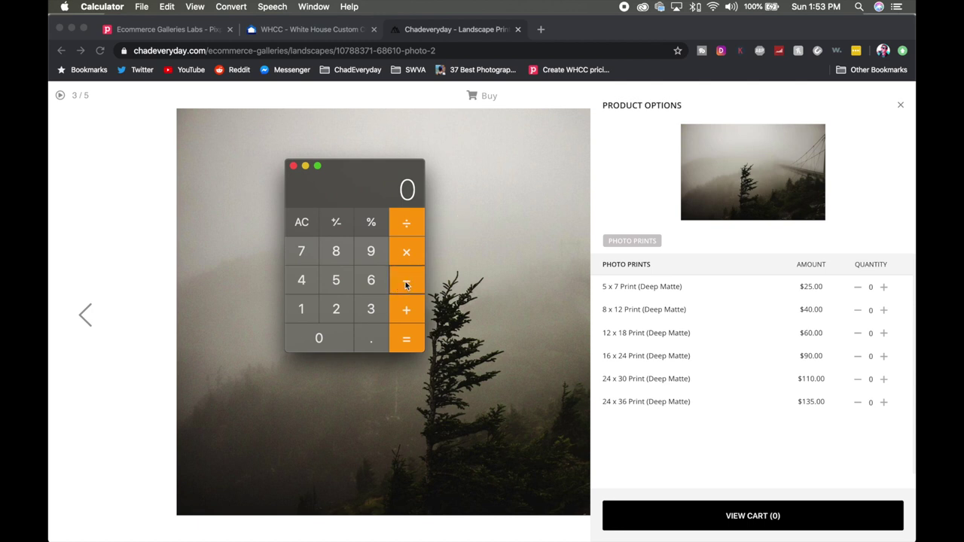
Step: Enter the $25 price of the 5 x 7 print in Calculator and subtract 0.93
{"action": "left_click", "coordinate": [334, 308]}
{"action": "key", "text": "5"}
{"action": "key", "text": "Escape"}
{"action": "left_click", "coordinate": [335, 305]}
{"action": "key", "text": "5"}
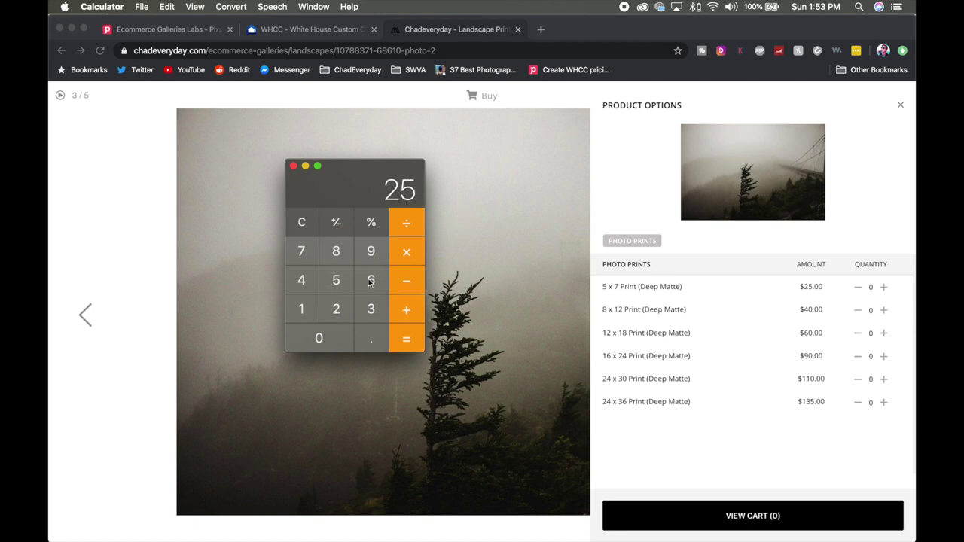
{"action": "key", "text": "minus"}
{"action": "key", "text": "period"}
{"action": "left_click", "coordinate": [371, 260]}
{"action": "left_click", "coordinate": [374, 314]}
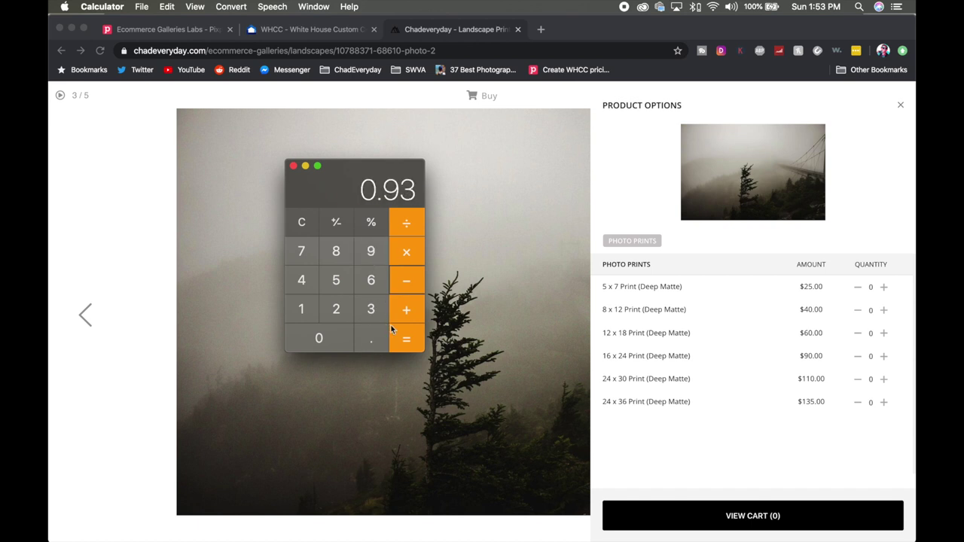
{"action": "left_click", "coordinate": [402, 338]}
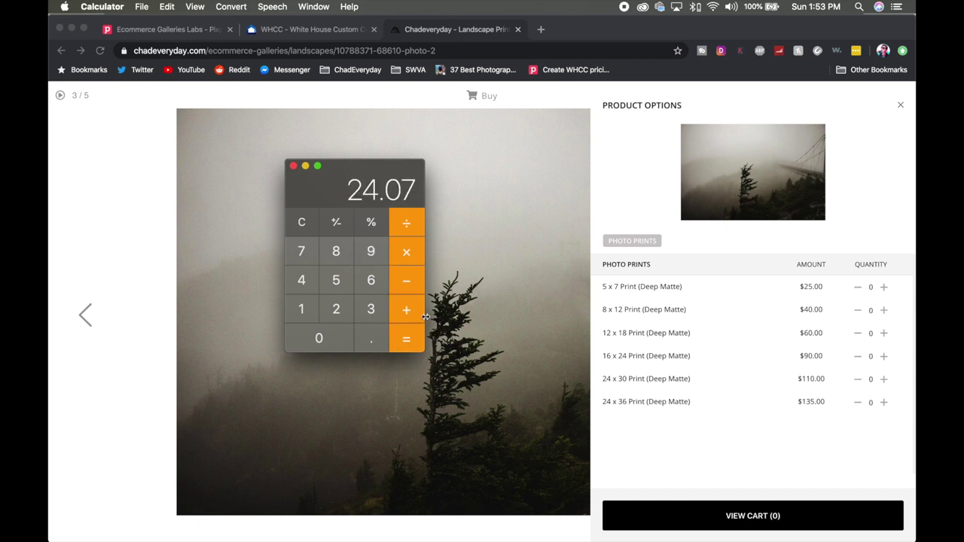
Step: Subtract 12.00 from the running amount for the lab's minimum order charge
{"action": "left_click", "coordinate": [406, 281]}
{"action": "left_click", "coordinate": [308, 309]}
{"action": "left_click", "coordinate": [336, 309]}
{"action": "left_click", "coordinate": [370, 335]}
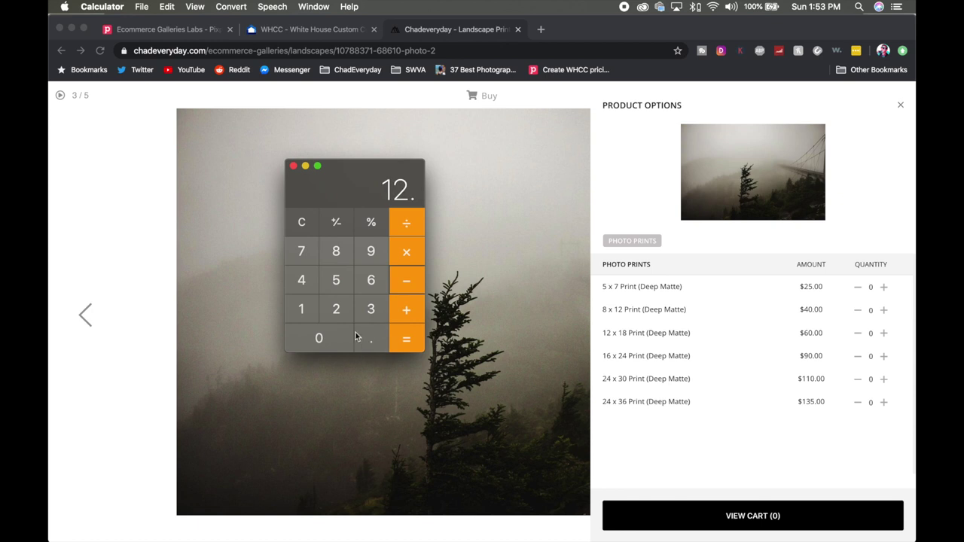
{"action": "double_click", "coordinate": [346, 338]}
{"action": "left_click", "coordinate": [417, 341]}
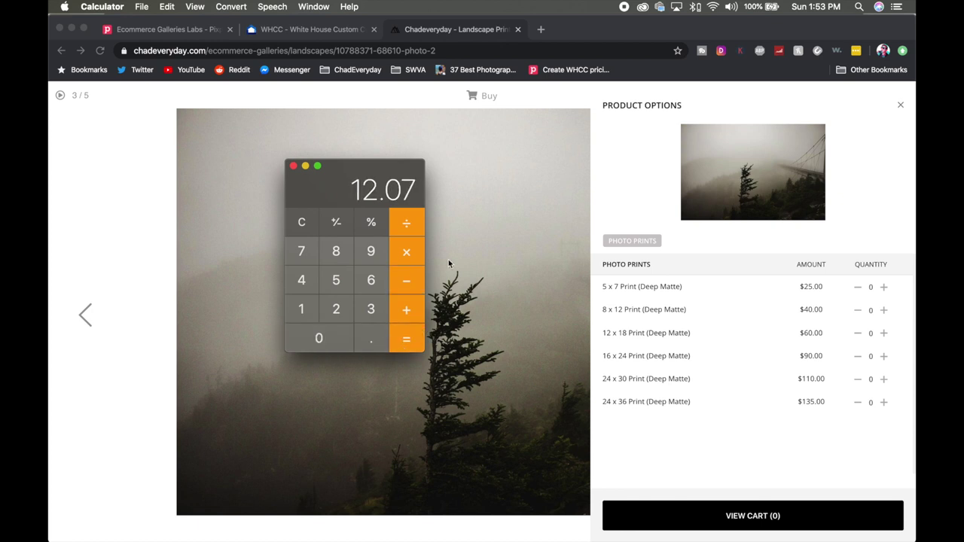
Step: Subtract a further 7.50 from the remaining amount and clear the calculation
{"action": "left_click", "coordinate": [400, 281]}
{"action": "left_click", "coordinate": [310, 256]}
{"action": "left_click", "coordinate": [376, 338]}
{"action": "left_click", "coordinate": [343, 290]}
{"action": "left_click", "coordinate": [332, 333]}
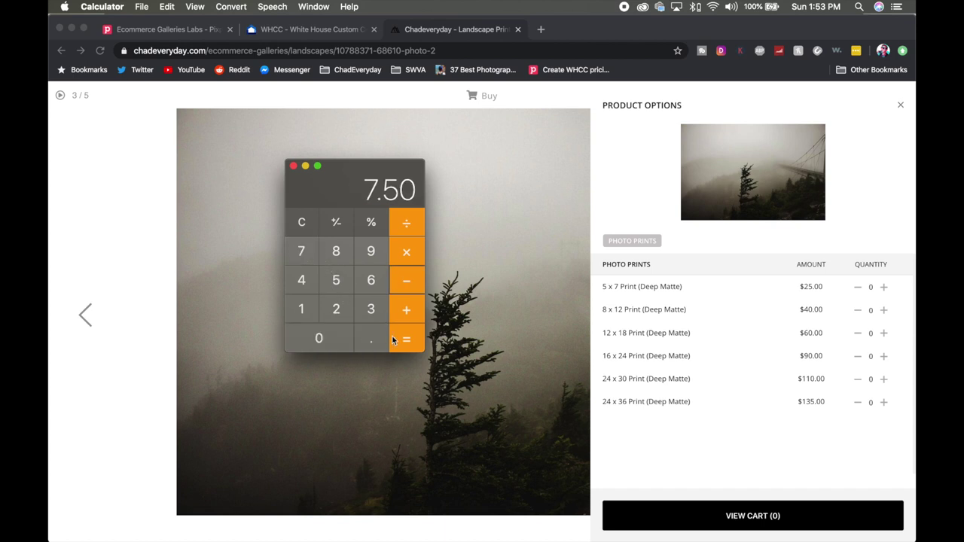
{"action": "left_click", "coordinate": [397, 341]}
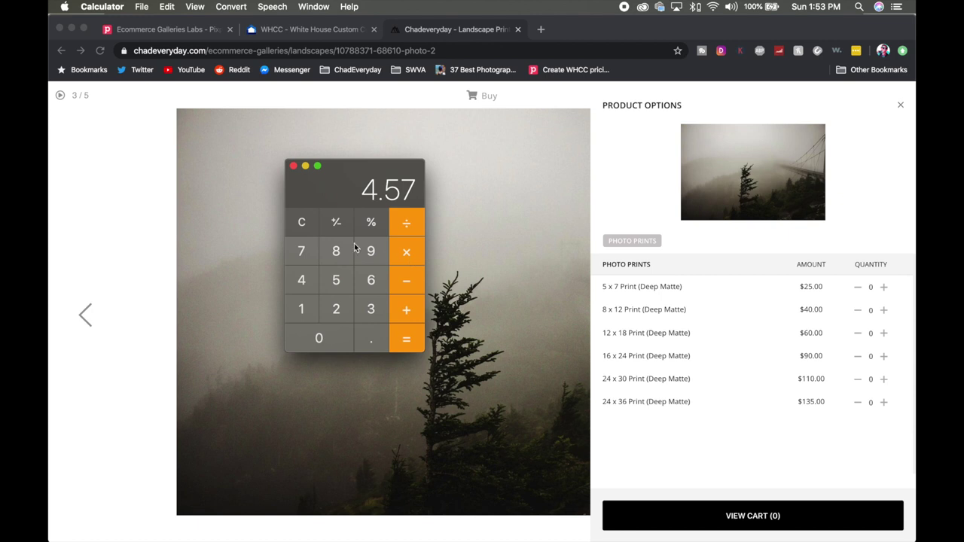
{"action": "left_click", "coordinate": [304, 224]}
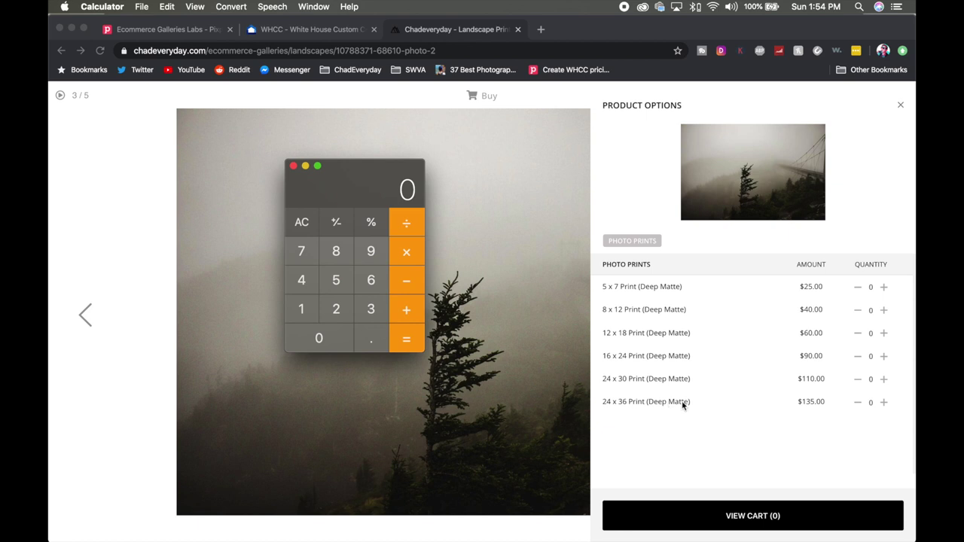
Step: Close Calculator and the photo's product options, and dismiss the WHCC Lab settings in the Pixpa dashboard
{"action": "left_click", "coordinate": [293, 166]}
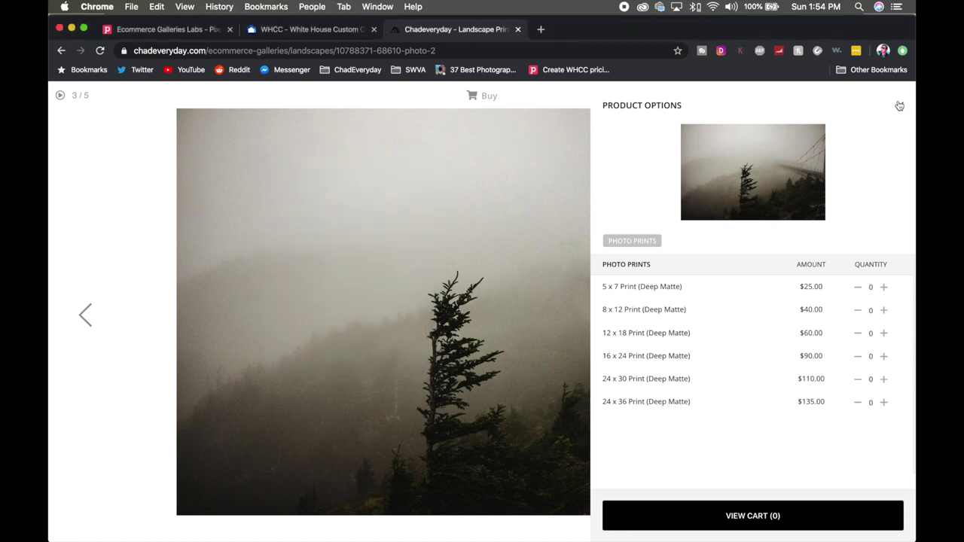
{"action": "left_click", "coordinate": [900, 107]}
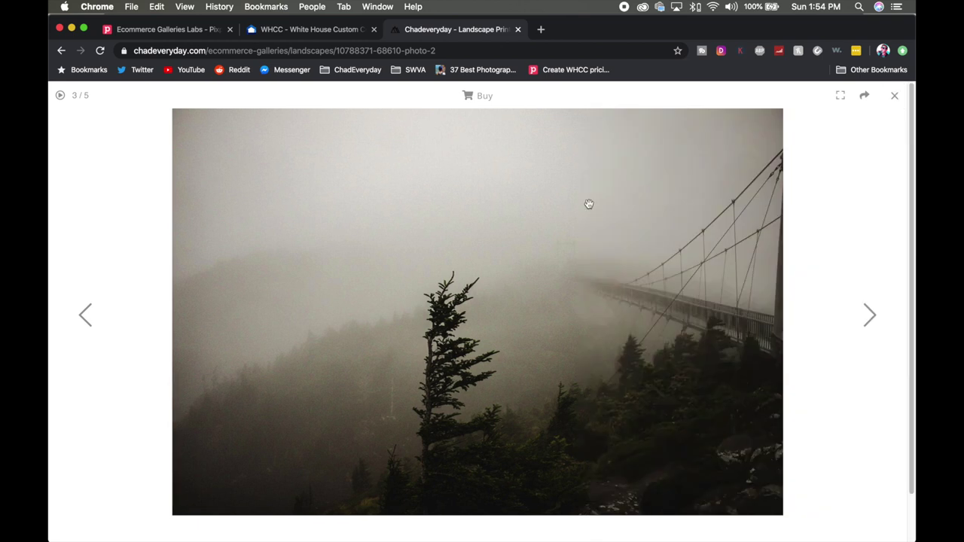
{"action": "left_click", "coordinate": [312, 32]}
{"action": "left_click", "coordinate": [143, 30]}
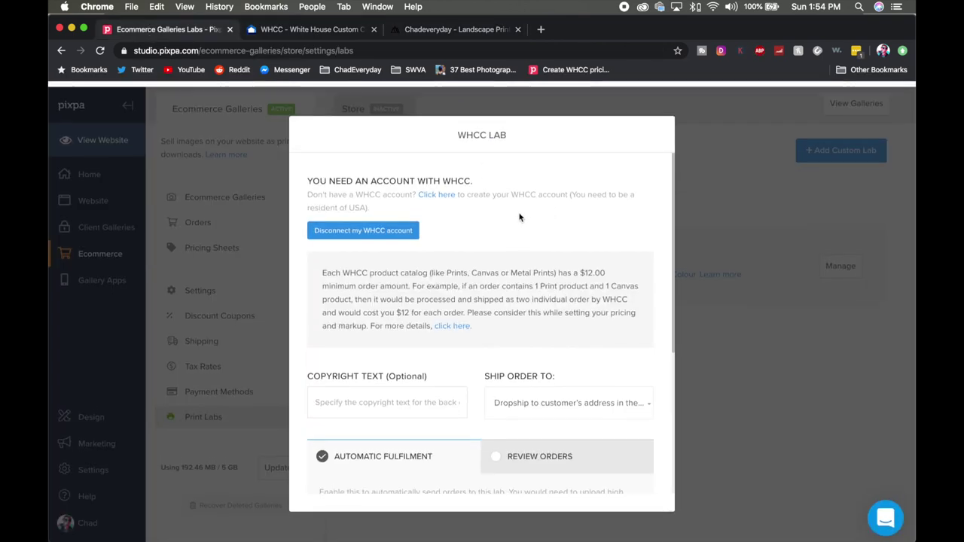
{"action": "left_click", "coordinate": [737, 166]}
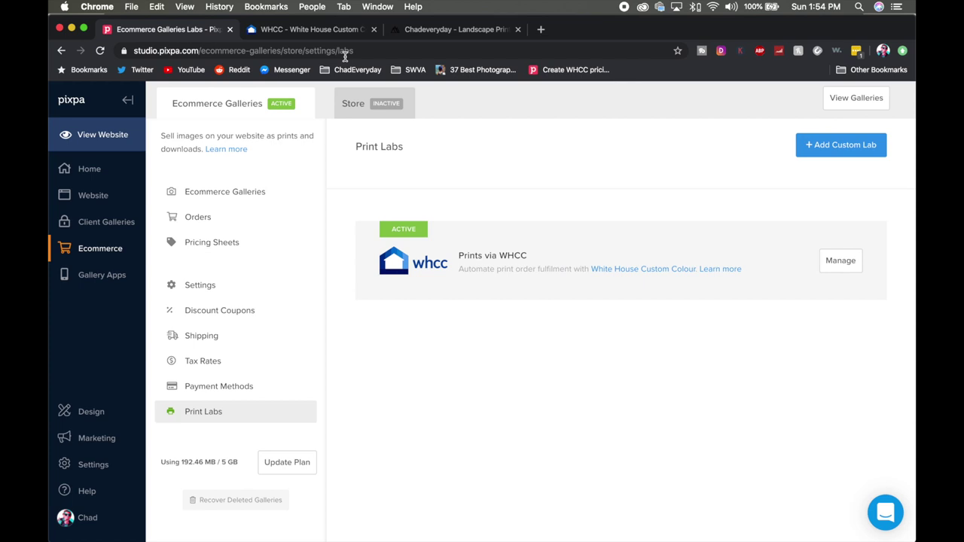
Step: Close the enlarged bridge photo in the live gallery and view the WHCC website's homepage
{"action": "left_click", "coordinate": [427, 31]}
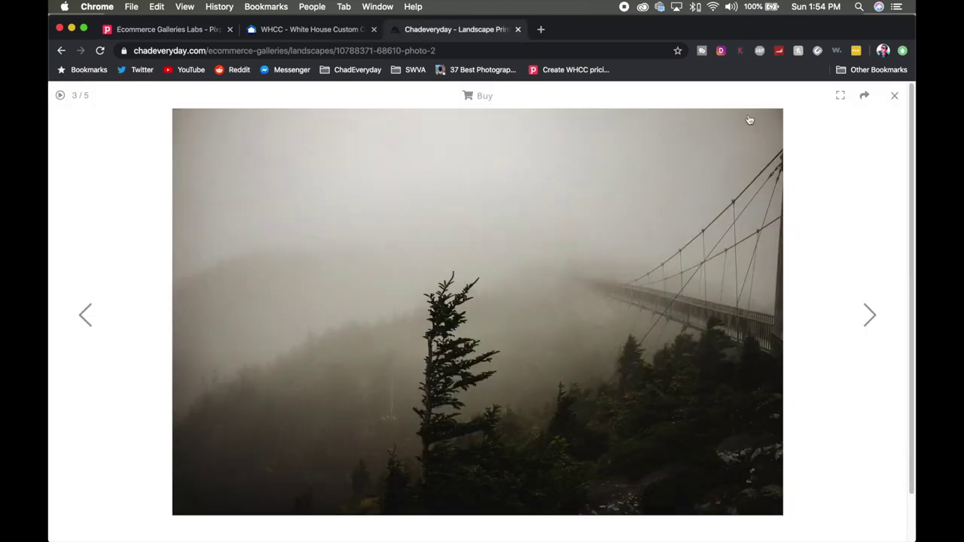
{"action": "left_click", "coordinate": [896, 98]}
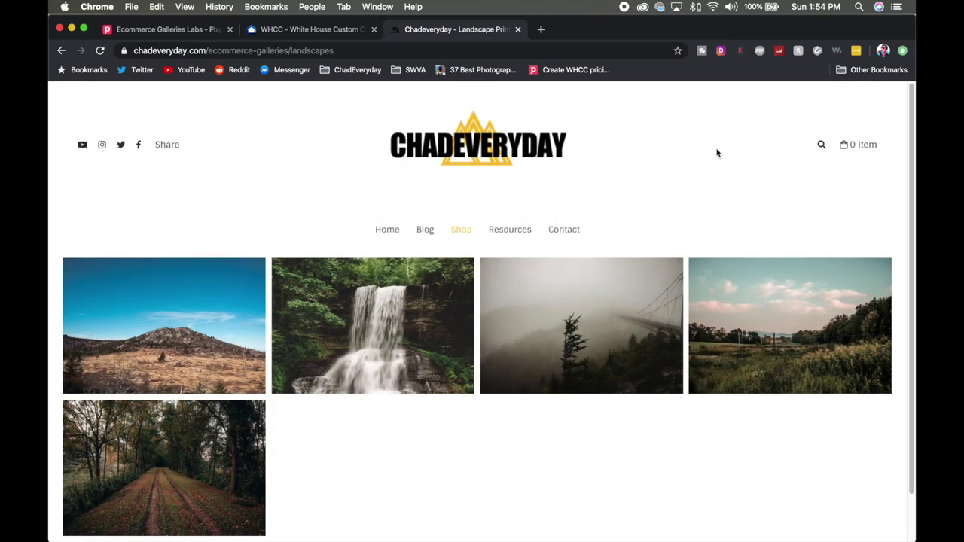
{"action": "left_click", "coordinate": [275, 34]}
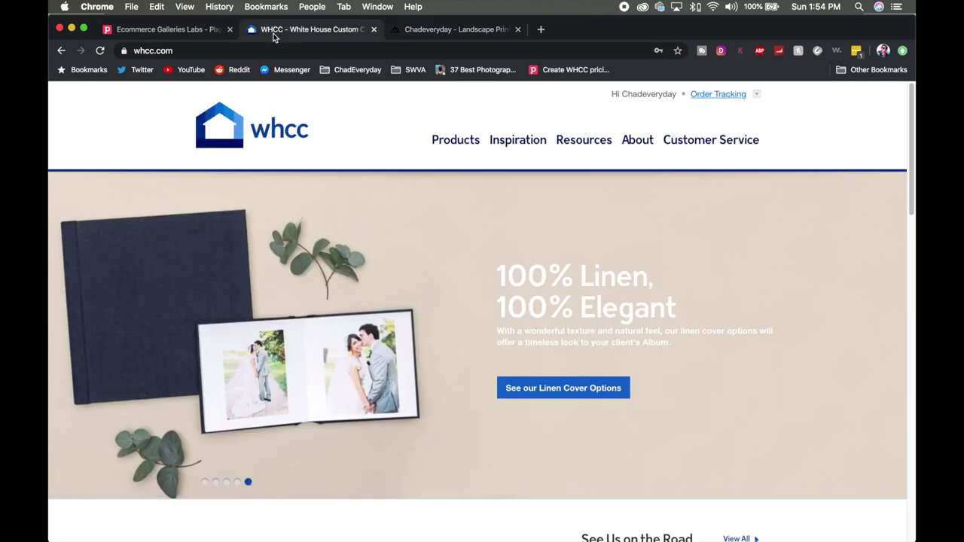
Step: Review Pixpa's ecommerce gallery settings, from the store email and minimum order amount to the SEO options, and check the discount coupons
{"action": "left_click", "coordinate": [190, 31]}
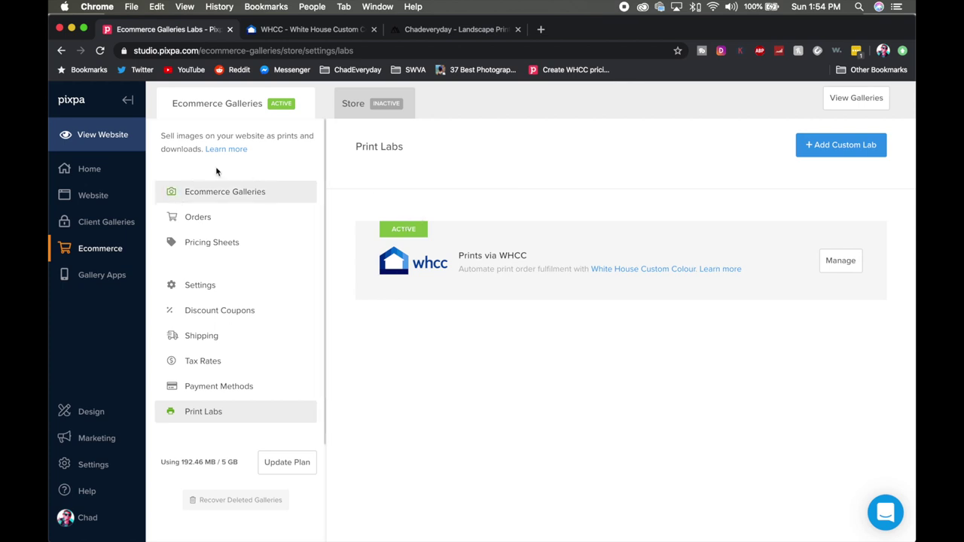
{"action": "left_click", "coordinate": [242, 290]}
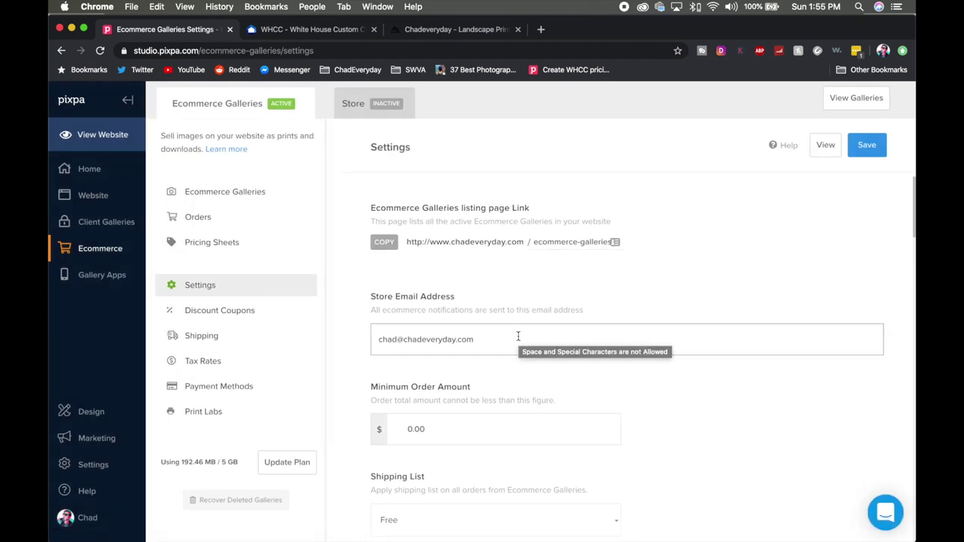
{"action": "scroll", "coordinate": [536, 337], "scroll_direction": "down", "scroll_amount": 3}
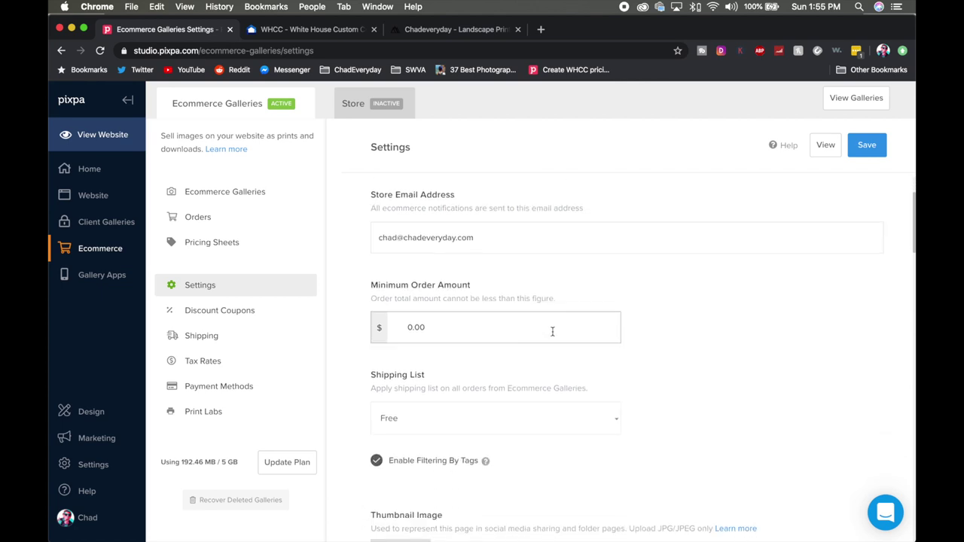
{"action": "scroll", "coordinate": [536, 406], "scroll_direction": "down", "scroll_amount": 5}
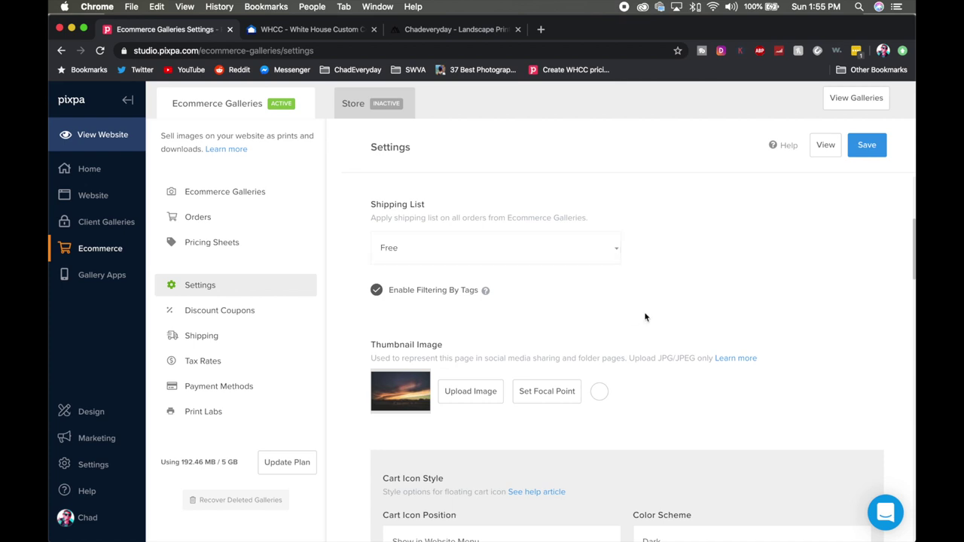
{"action": "scroll", "coordinate": [646, 316], "scroll_direction": "down", "scroll_amount": 8}
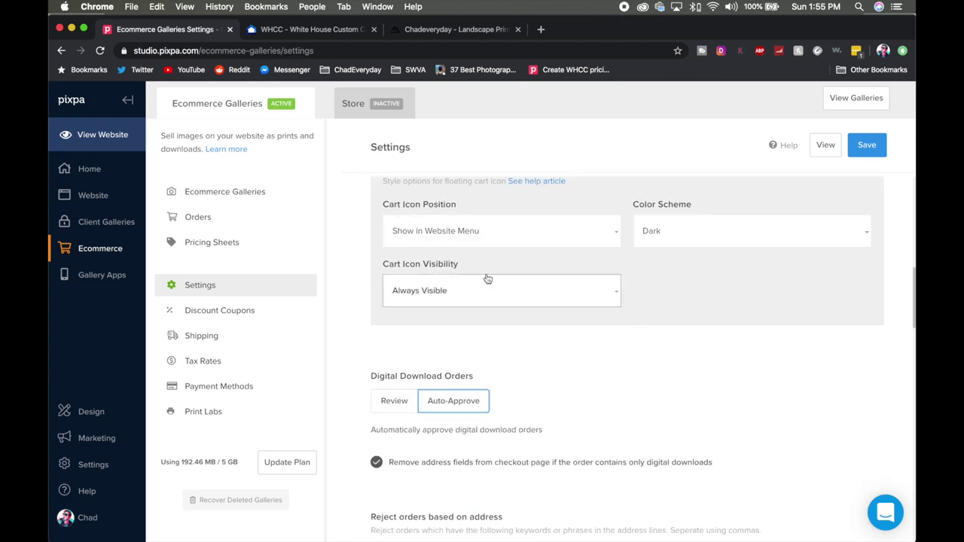
{"action": "scroll", "coordinate": [567, 379], "scroll_direction": "down", "scroll_amount": 4}
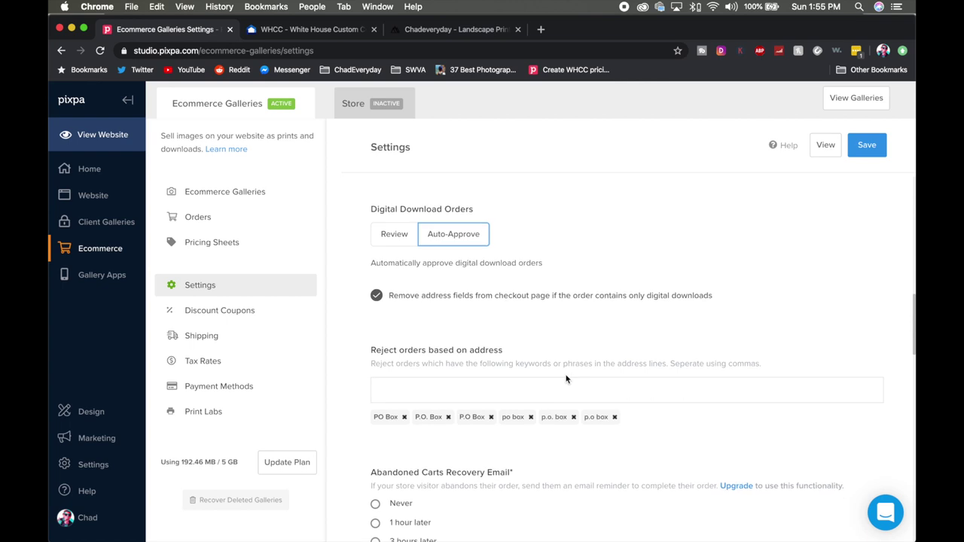
{"action": "scroll", "coordinate": [567, 379], "scroll_direction": "down", "scroll_amount": 8}
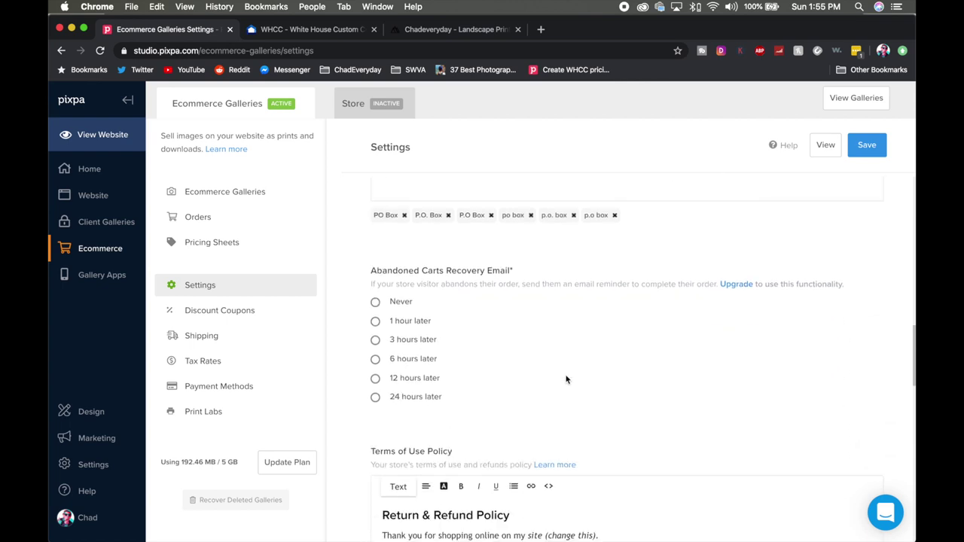
{"action": "scroll", "coordinate": [566, 379], "scroll_direction": "up", "scroll_amount": 1}
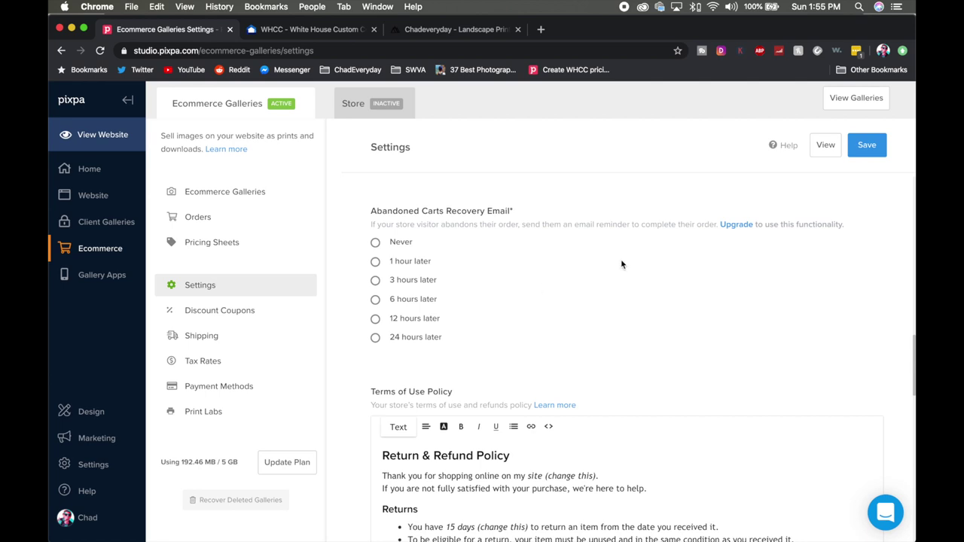
{"action": "scroll", "coordinate": [397, 282], "scroll_direction": "down", "scroll_amount": 3}
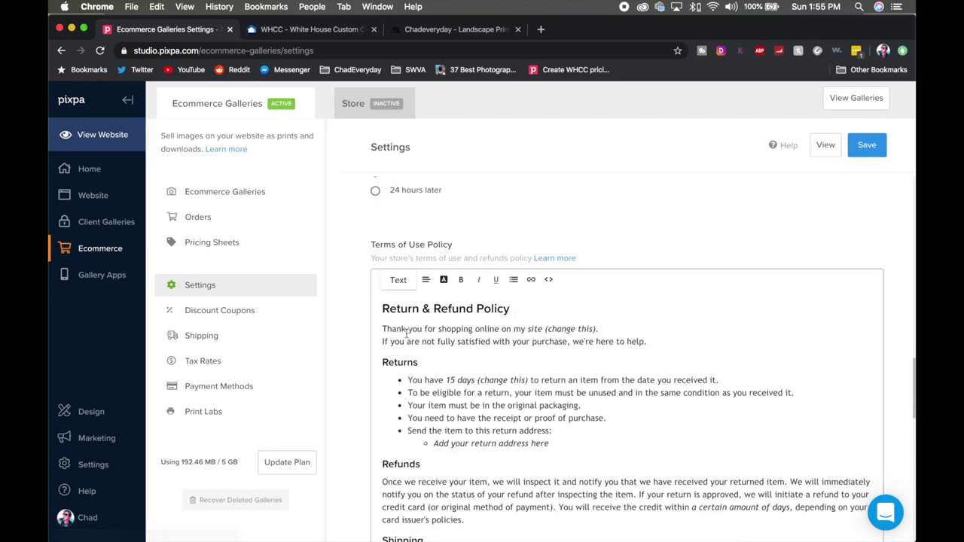
{"action": "scroll", "coordinate": [406, 334], "scroll_direction": "down", "scroll_amount": 10}
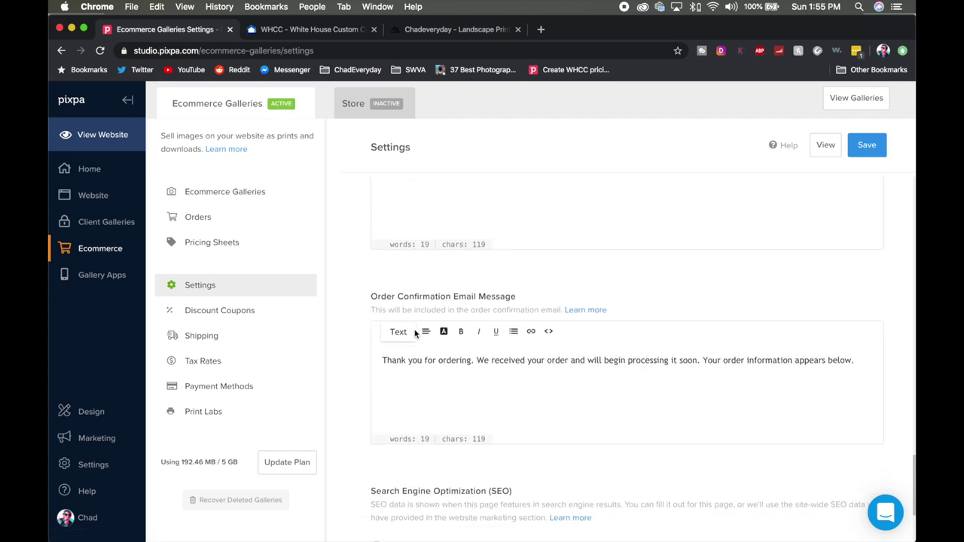
{"action": "scroll", "coordinate": [414, 332], "scroll_direction": "down", "scroll_amount": 8}
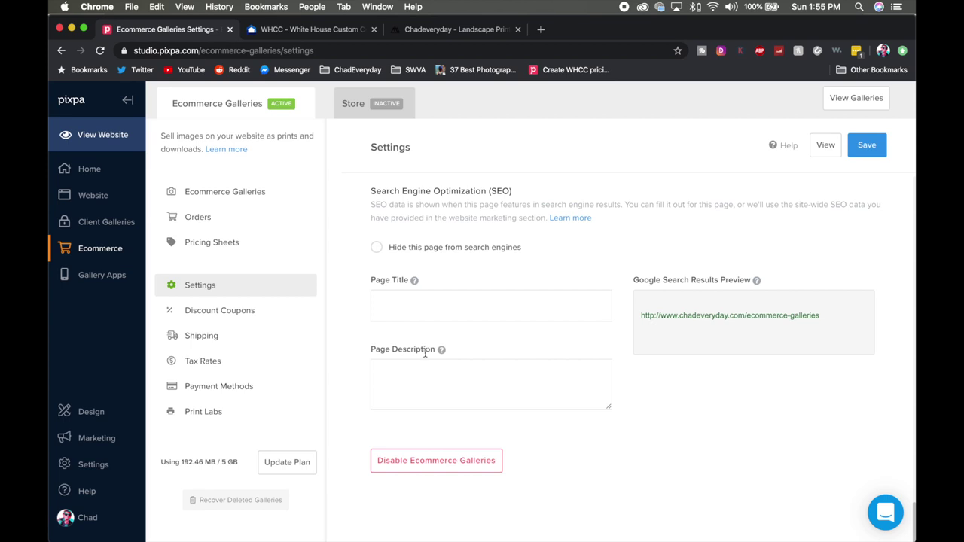
{"action": "scroll", "coordinate": [425, 354], "scroll_direction": "up", "scroll_amount": 3}
{"action": "left_click", "coordinate": [195, 314]}
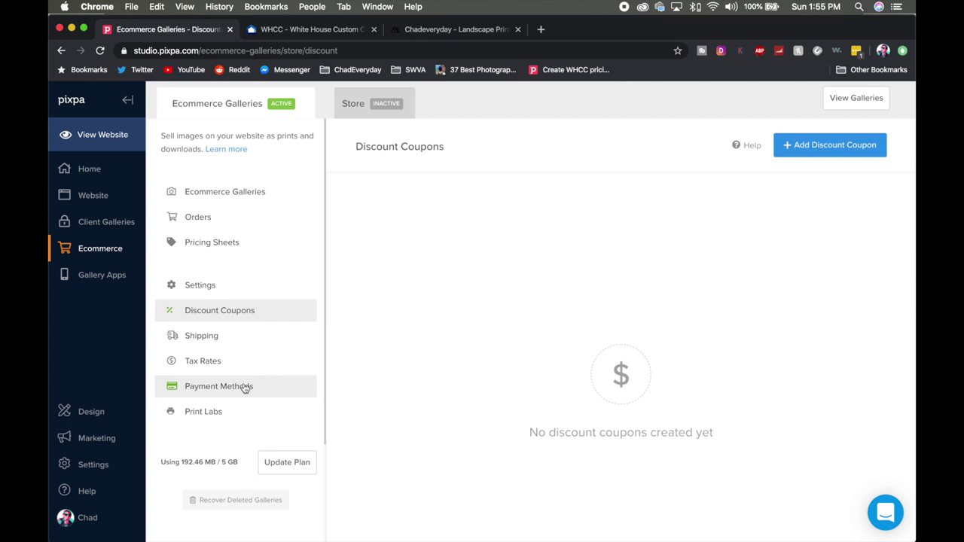
Step: Create a pricing sheet named wtest with WHCC as its print lab
{"action": "left_click", "coordinate": [265, 239]}
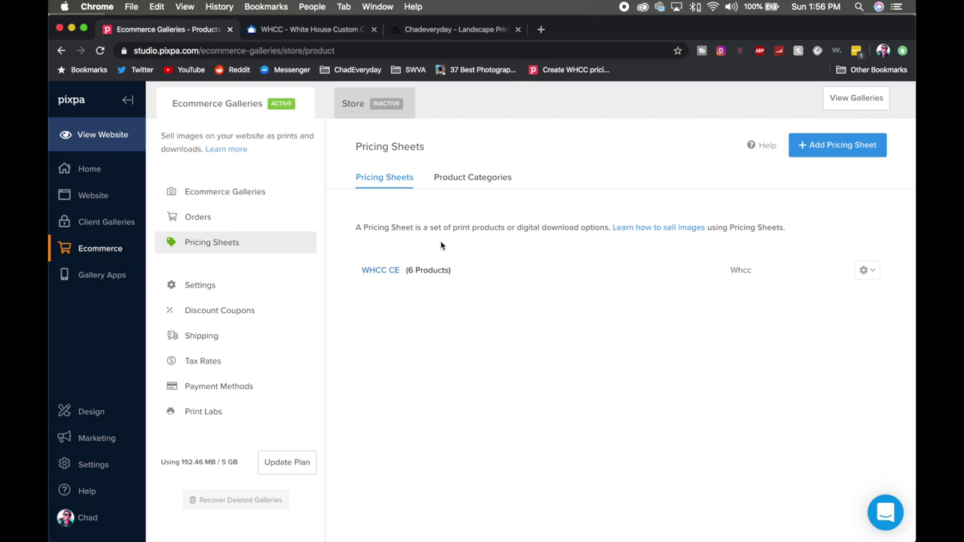
{"action": "left_click", "coordinate": [455, 179]}
{"action": "left_click", "coordinate": [826, 147]}
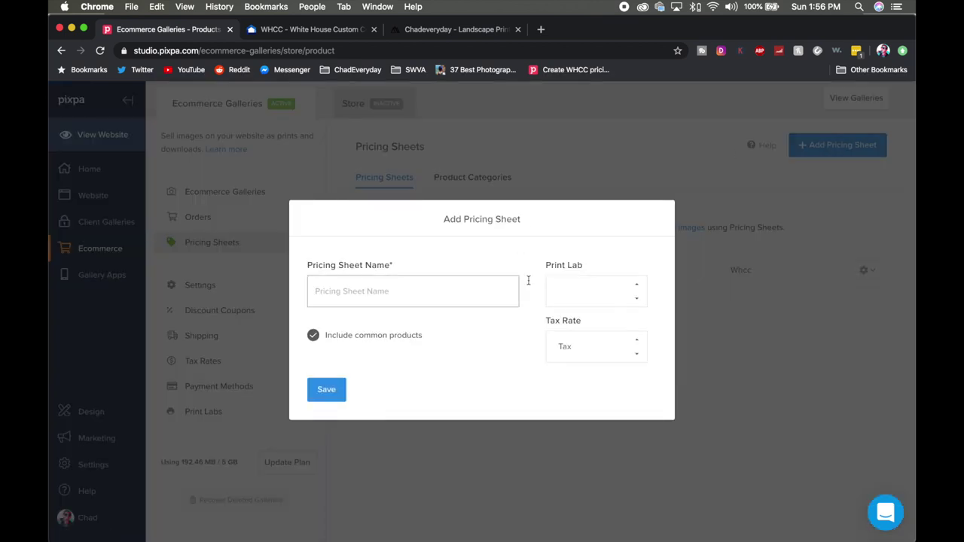
{"action": "left_click", "coordinate": [431, 284]}
{"action": "type", "text": "wtest"}
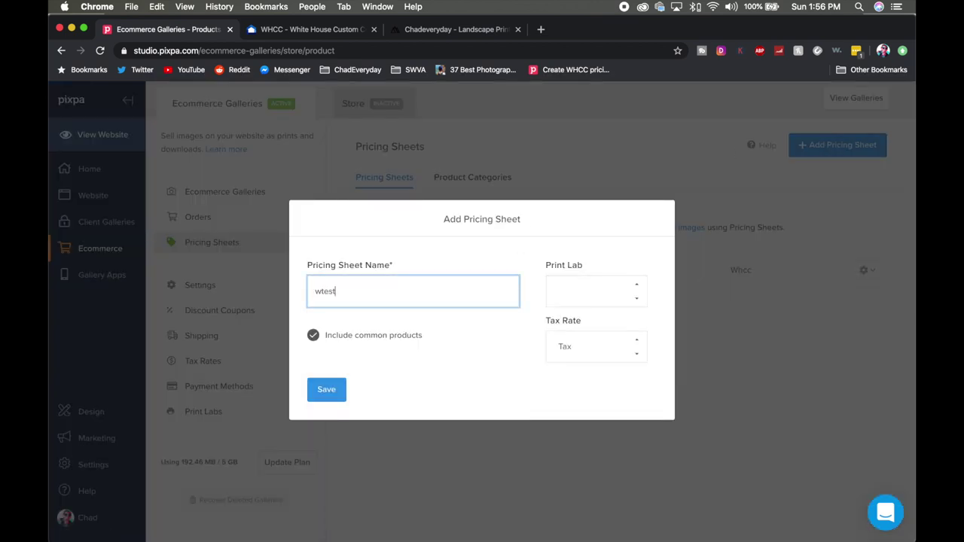
{"action": "left_click", "coordinate": [593, 291]}
{"action": "left_click", "coordinate": [577, 315]}
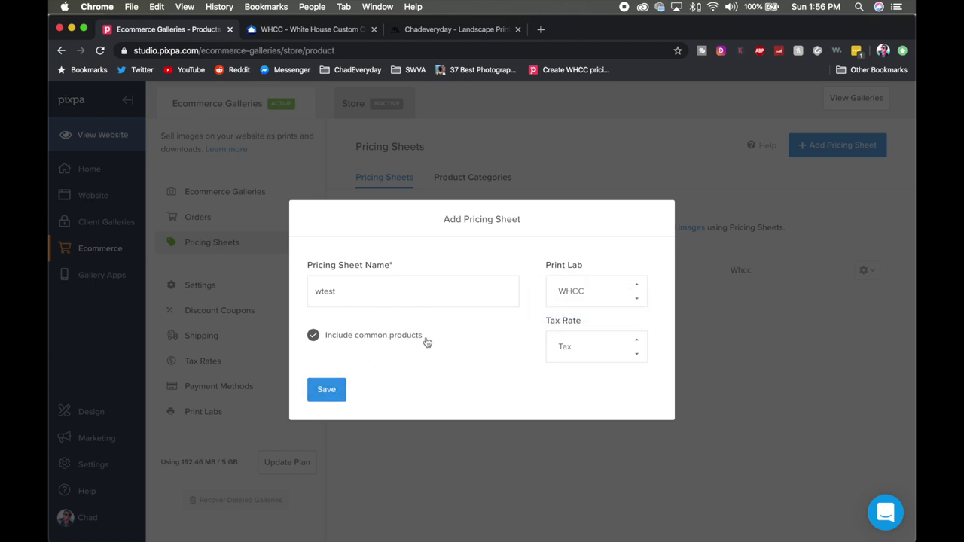
{"action": "left_click", "coordinate": [327, 392]}
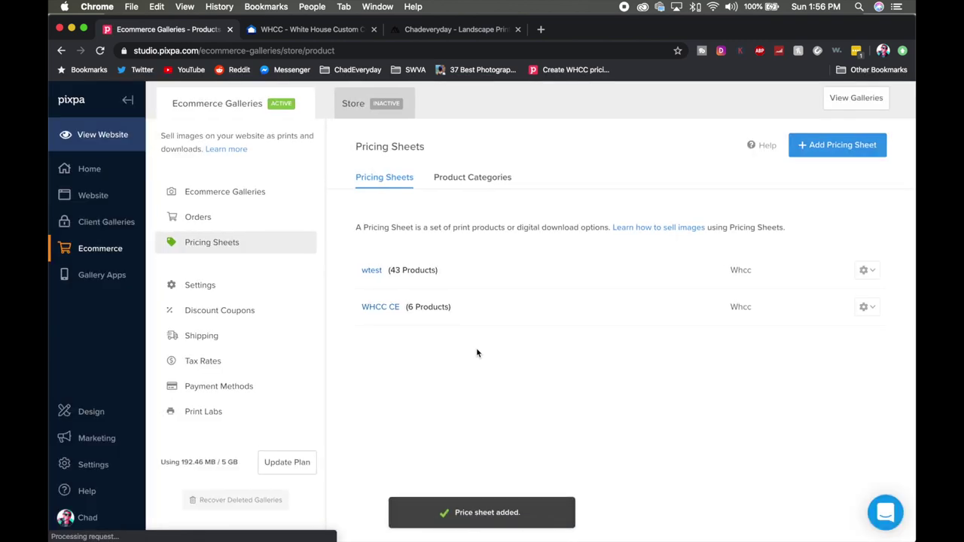
Step: Open the wtest pricing sheet and examine its photo print products with their costs, markups and prices
{"action": "left_click", "coordinate": [370, 272]}
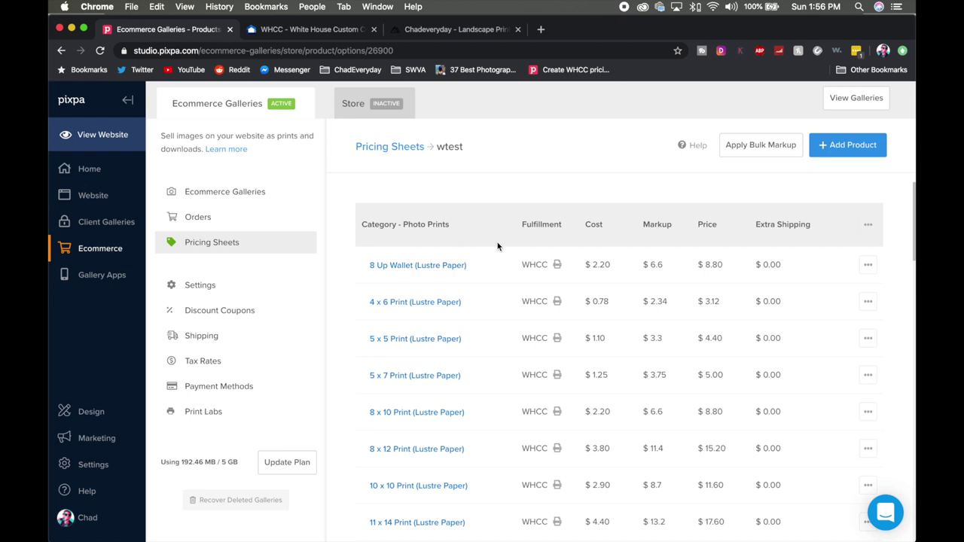
{"action": "scroll", "coordinate": [497, 246], "scroll_direction": "down", "scroll_amount": 5}
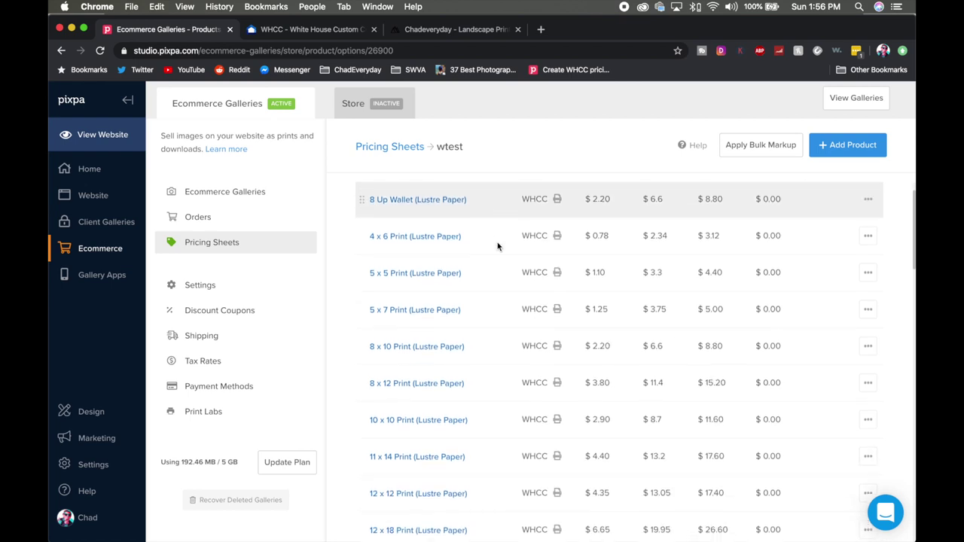
{"action": "scroll", "coordinate": [498, 246], "scroll_direction": "up", "scroll_amount": 5}
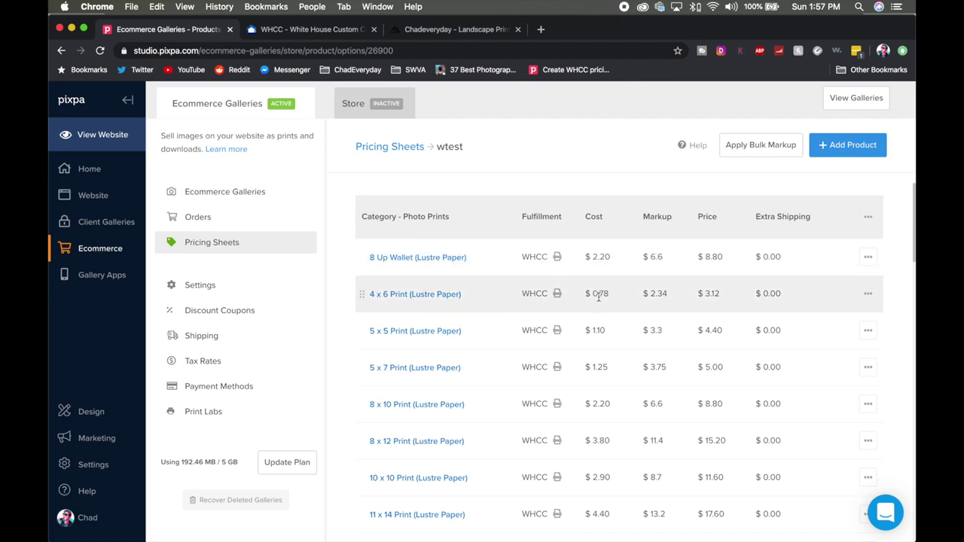
{"action": "scroll", "coordinate": [599, 296], "scroll_direction": "down", "scroll_amount": 2}
{"action": "scroll", "coordinate": [588, 298], "scroll_direction": "up", "scroll_amount": 2}
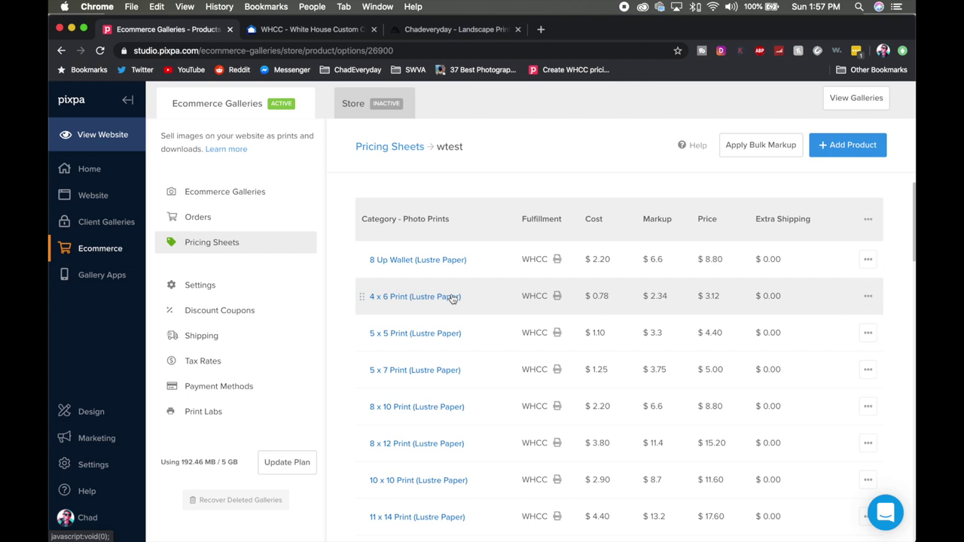
{"action": "scroll", "coordinate": [454, 298], "scroll_direction": "up", "scroll_amount": 1}
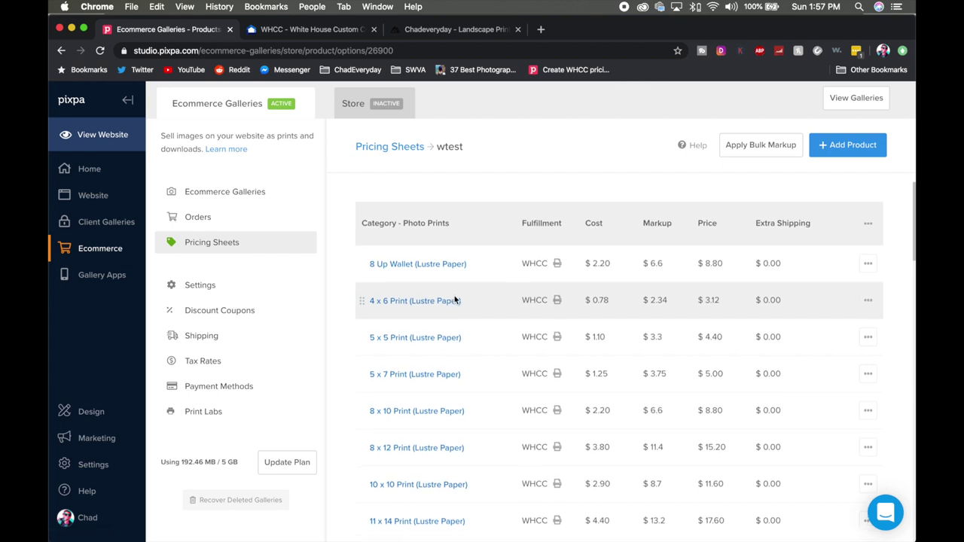
{"action": "scroll", "coordinate": [454, 297], "scroll_direction": "down", "scroll_amount": 3}
{"action": "scroll", "coordinate": [455, 299], "scroll_direction": "up", "scroll_amount": 3}
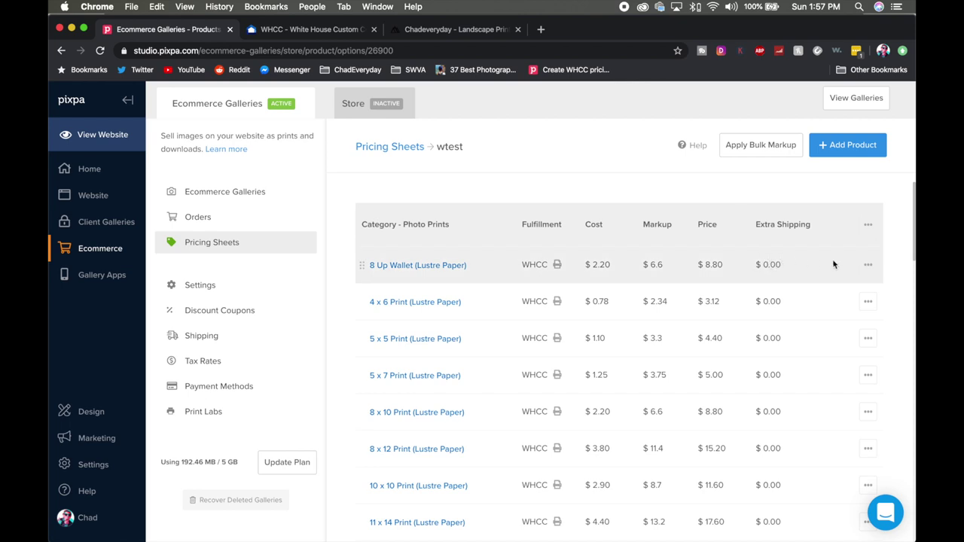
Step: Check the actions available for the 8 Up Wallet print, dismiss them and view the WHCC CE pricing sheet instead
{"action": "left_click", "coordinate": [869, 267]}
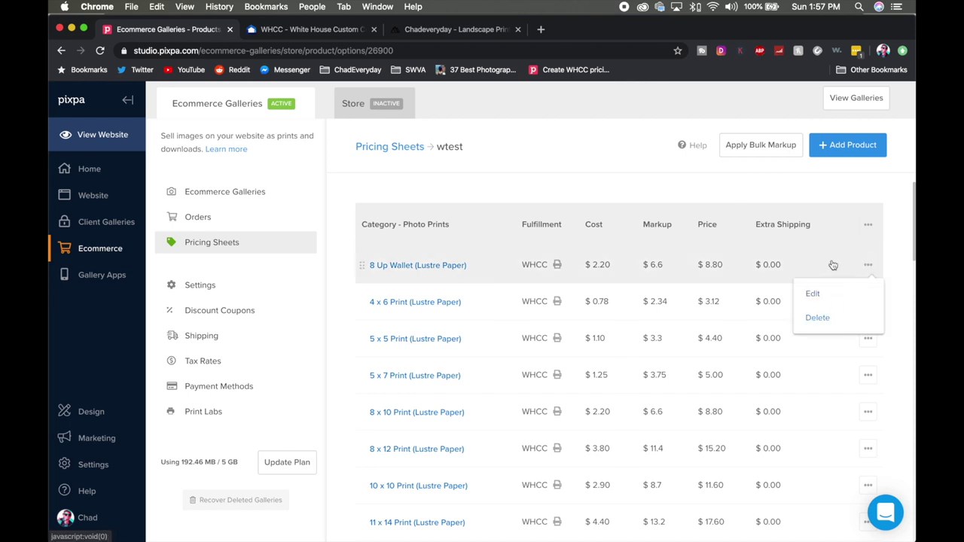
{"action": "left_click", "coordinate": [833, 263]}
{"action": "left_click", "coordinate": [385, 147]}
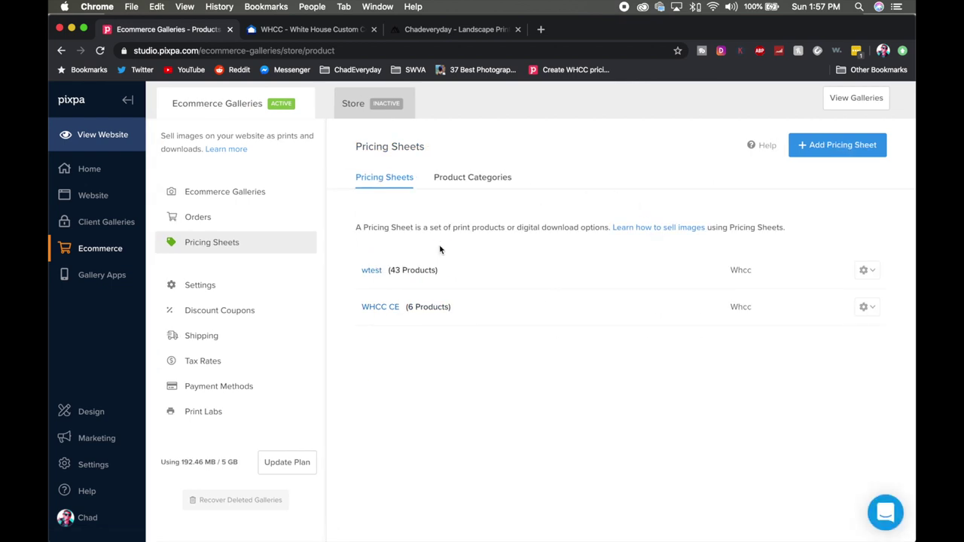
{"action": "left_click", "coordinate": [381, 310]}
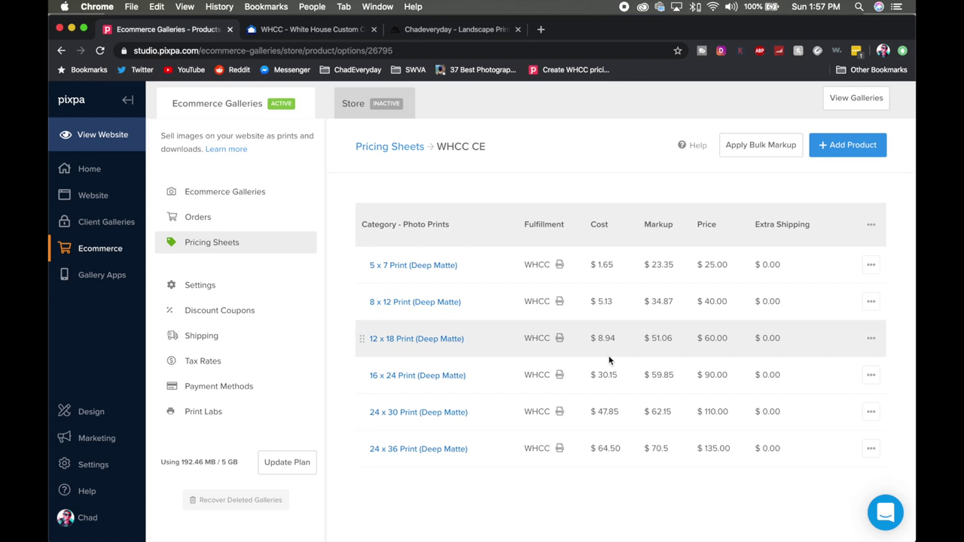
Step: Open the new ecommerce gallery form, check its name field and the pricing sheets it can be assigned, and dismiss it
{"action": "left_click", "coordinate": [249, 191]}
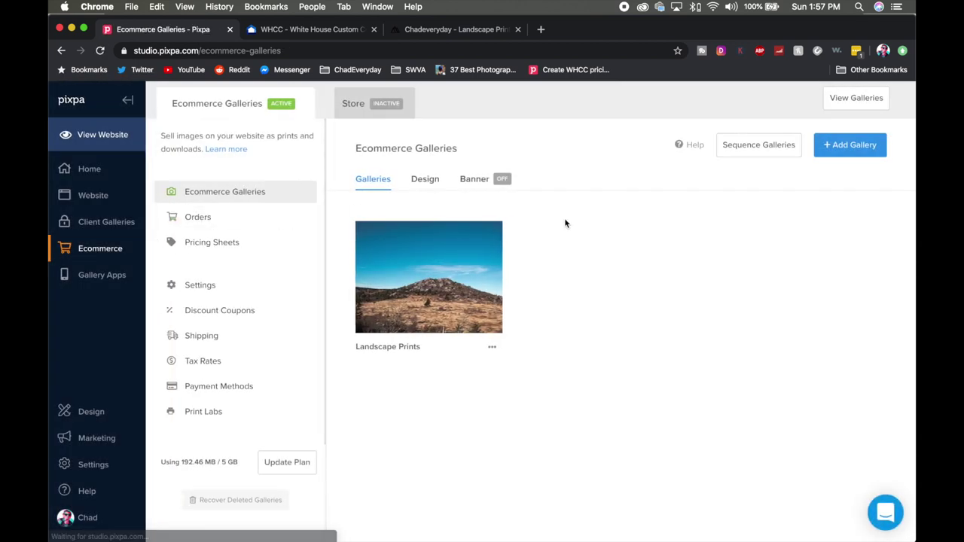
{"action": "left_click", "coordinate": [862, 146]}
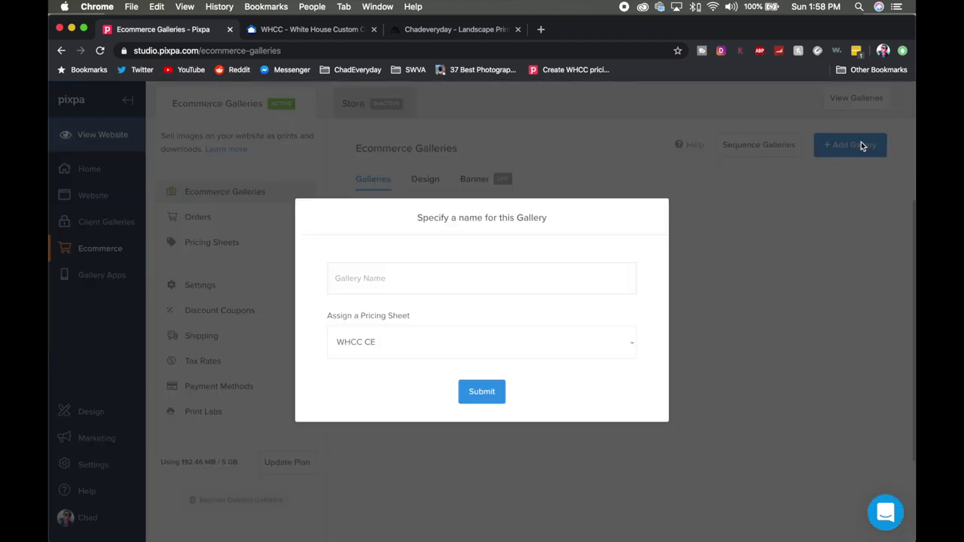
{"action": "left_click", "coordinate": [443, 276]}
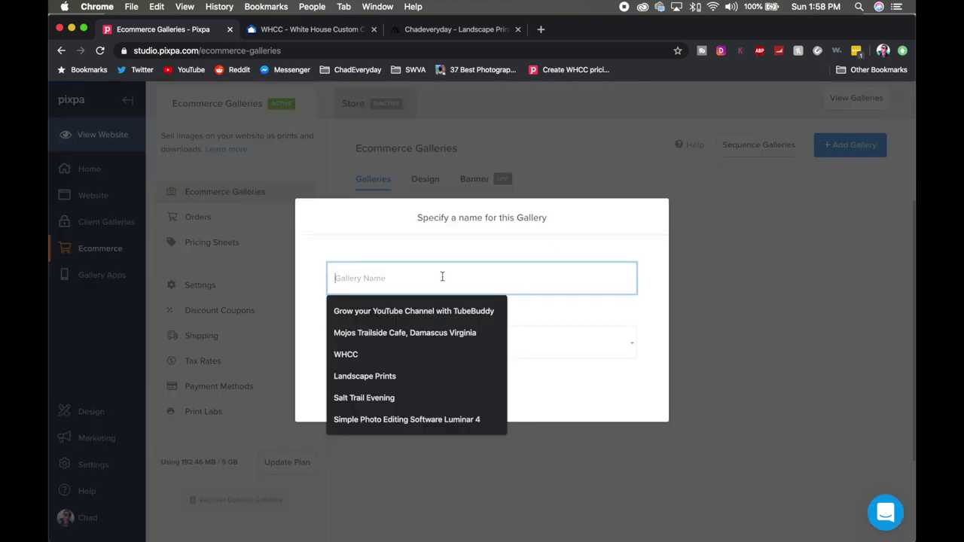
{"action": "left_click", "coordinate": [532, 257]}
{"action": "left_click", "coordinate": [443, 347]}
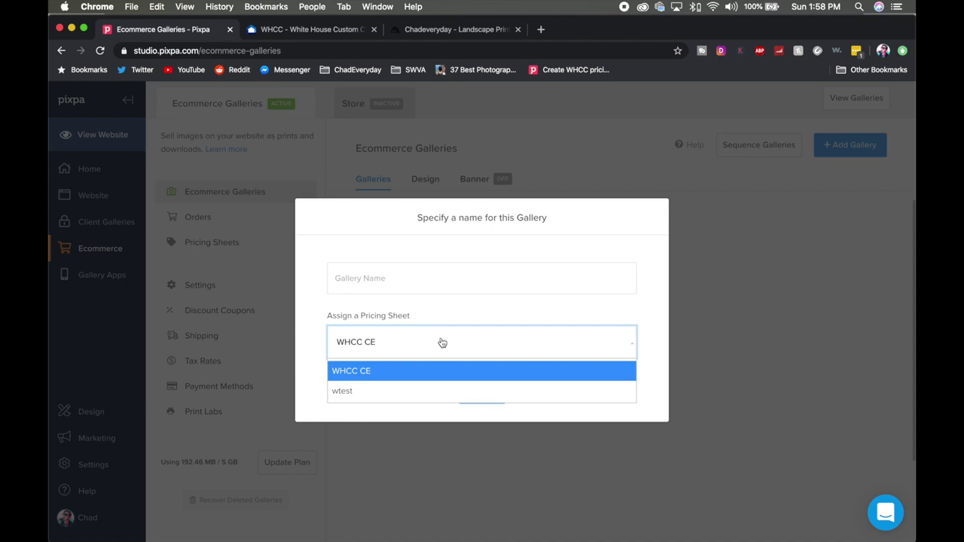
{"action": "left_click", "coordinate": [470, 239]}
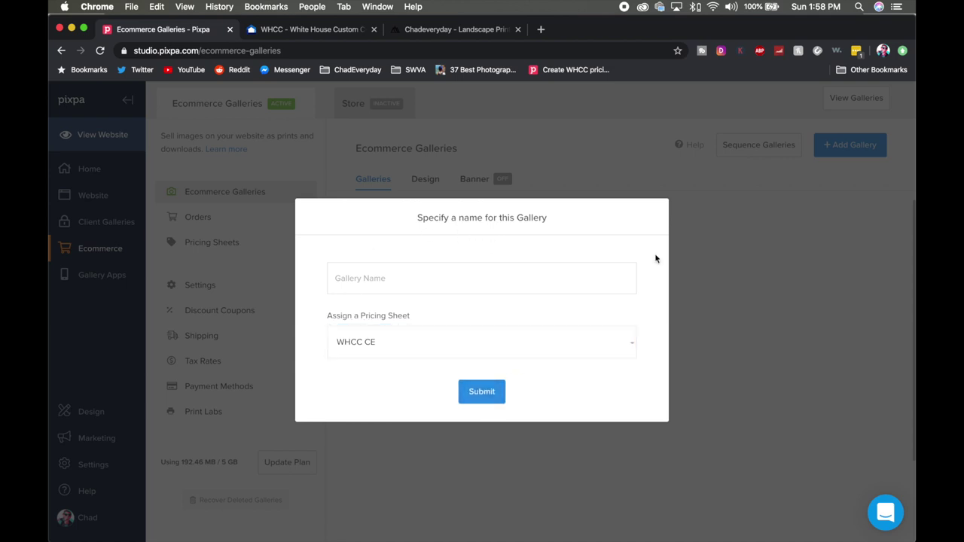
{"action": "left_click", "coordinate": [719, 273]}
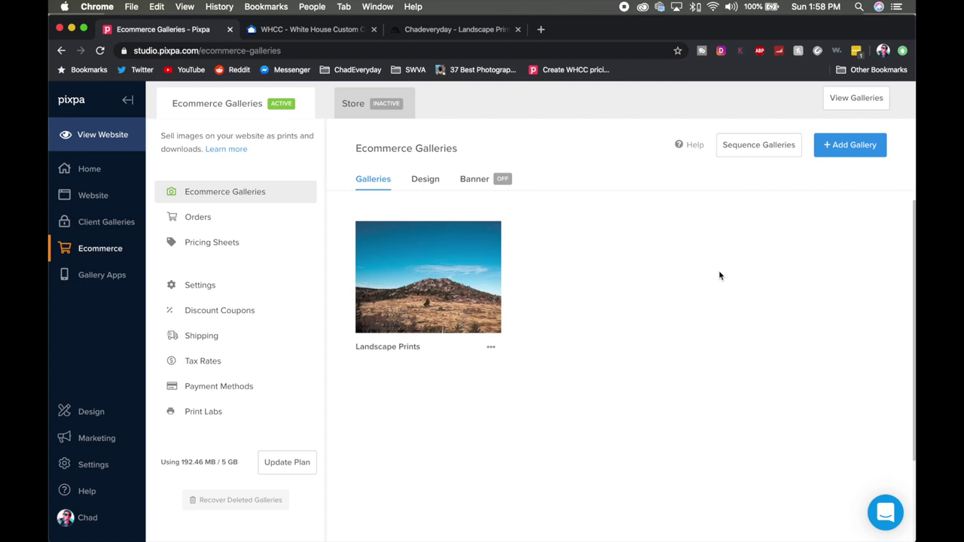
Step: Open the Landscape Prints gallery's design settings, examine the dynamic and fixed grid layouts, and close the layout chooser without saving
{"action": "left_click", "coordinate": [453, 279]}
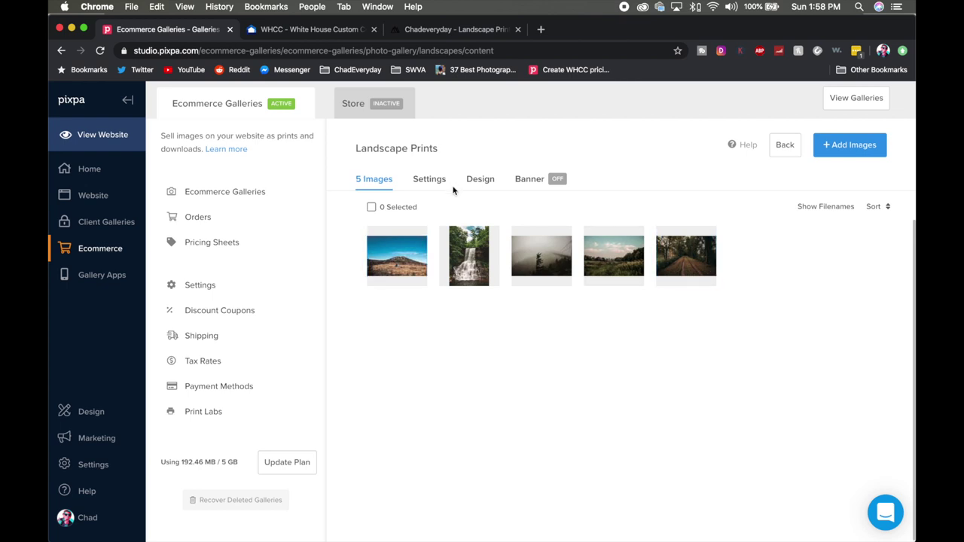
{"action": "left_click", "coordinate": [479, 179]}
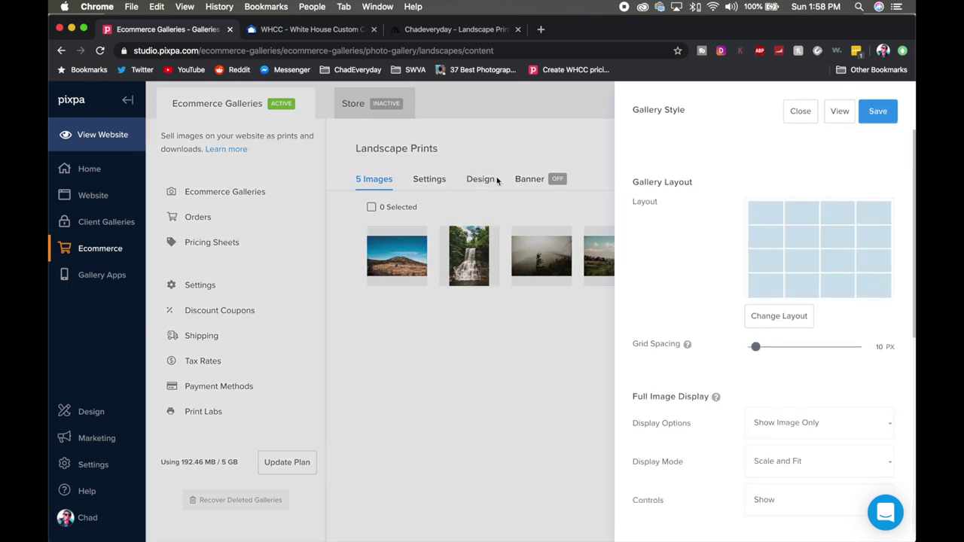
{"action": "left_click", "coordinate": [798, 320]}
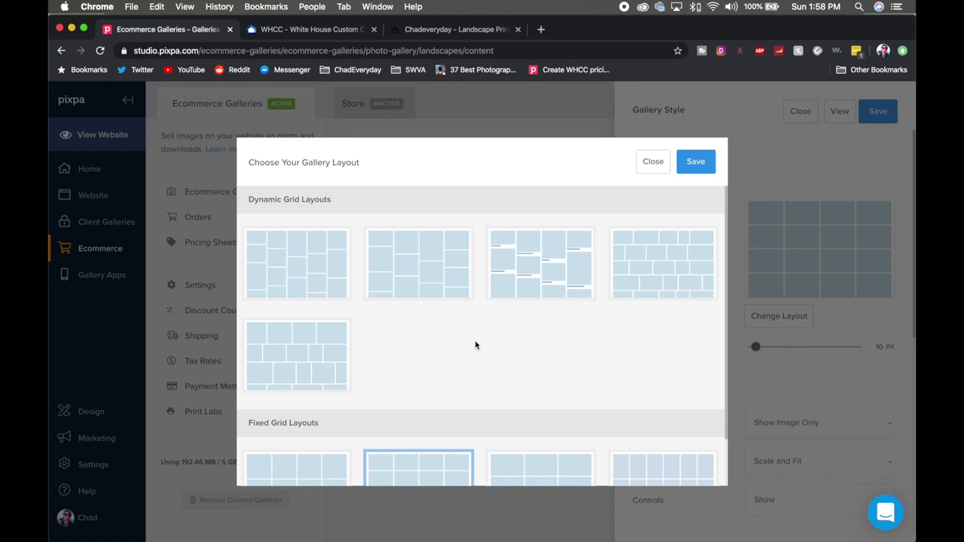
{"action": "scroll", "coordinate": [475, 345], "scroll_direction": "down", "scroll_amount": 2}
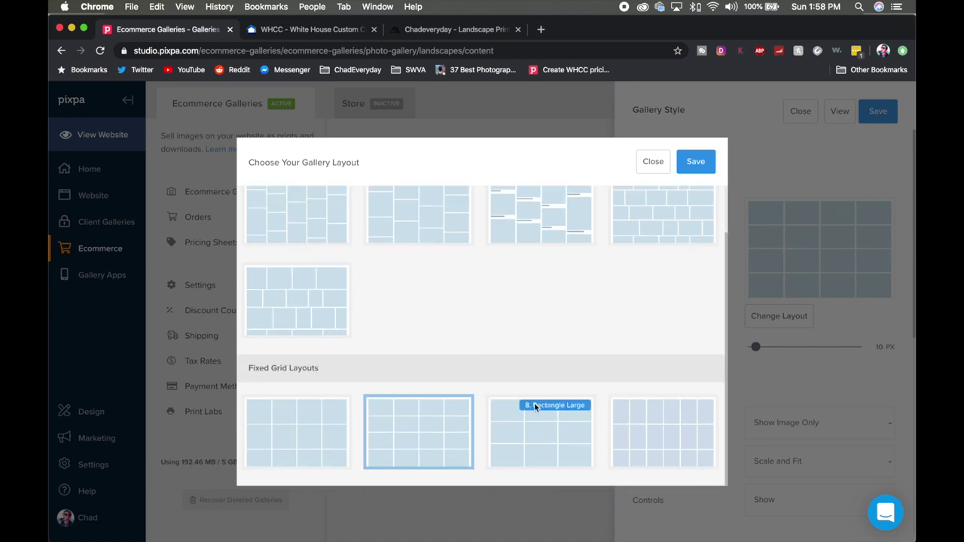
{"action": "scroll", "coordinate": [600, 395], "scroll_direction": "up", "scroll_amount": 2}
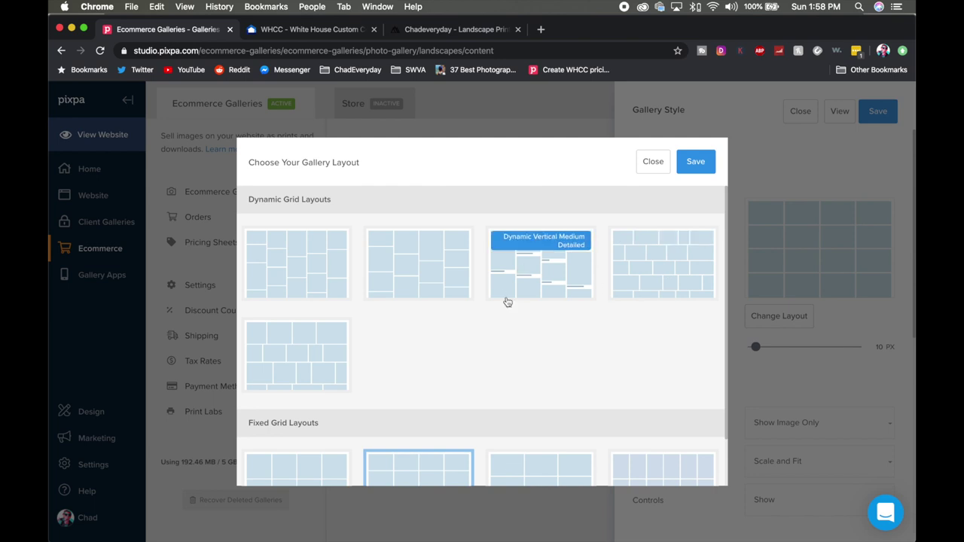
{"action": "scroll", "coordinate": [508, 309], "scroll_direction": "down", "scroll_amount": 2}
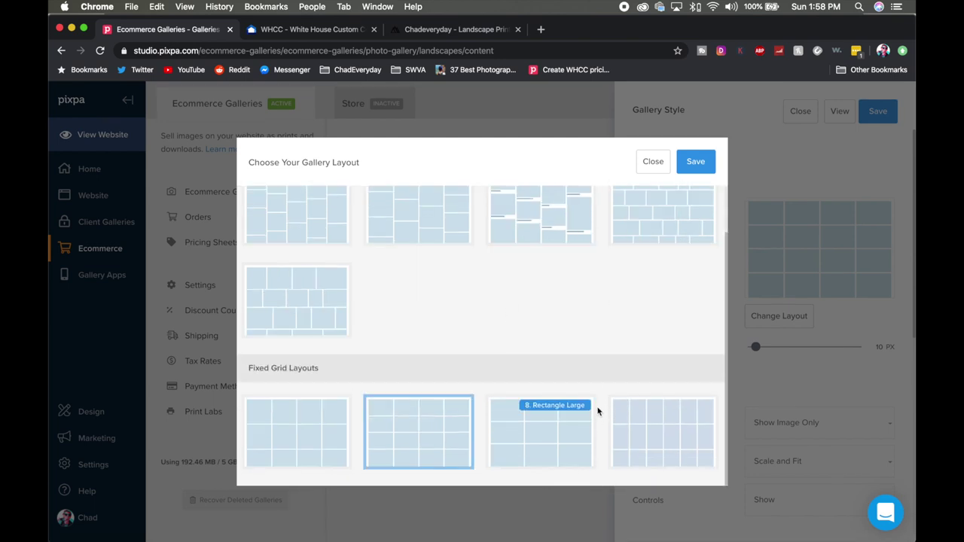
{"action": "scroll", "coordinate": [565, 330], "scroll_direction": "up", "scroll_amount": 2}
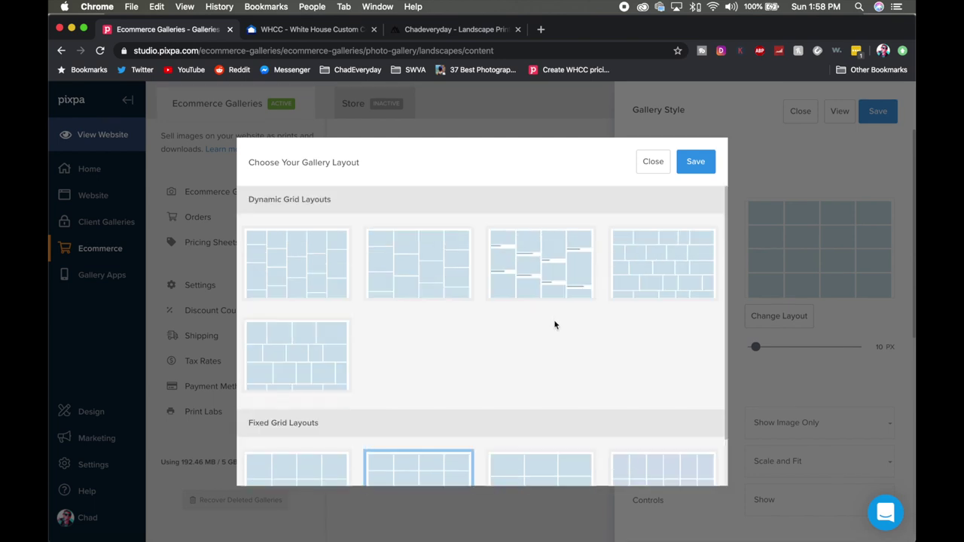
{"action": "left_click", "coordinate": [653, 161]}
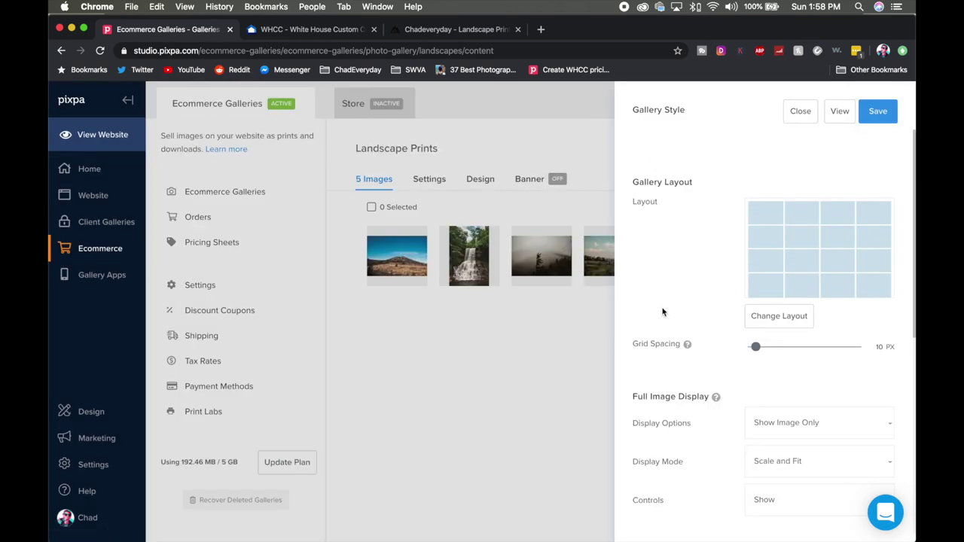
Step: Review the gallery's grid style, mobile display and slideshow settings, close them and switch to the live gallery page
{"action": "scroll", "coordinate": [755, 343], "scroll_direction": "down", "scroll_amount": 5}
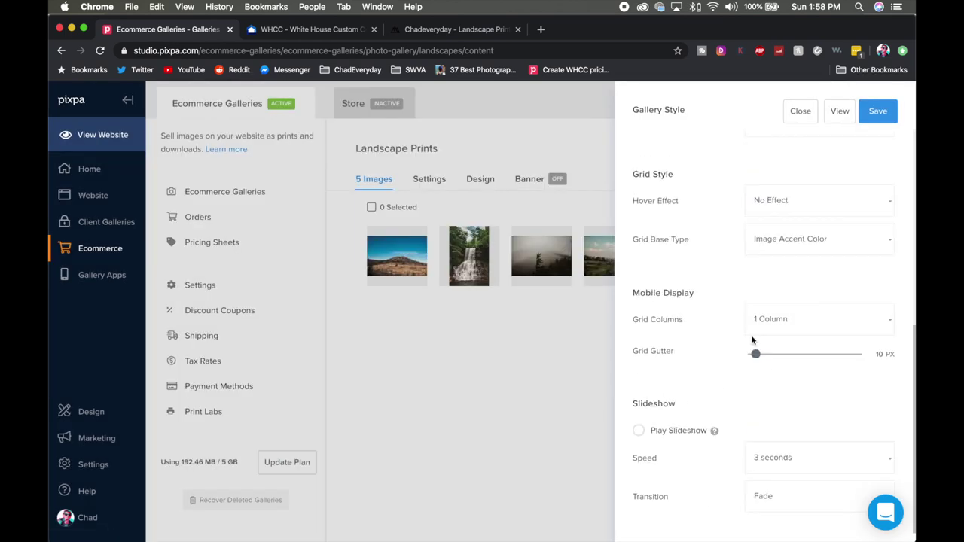
{"action": "left_click", "coordinate": [801, 110]}
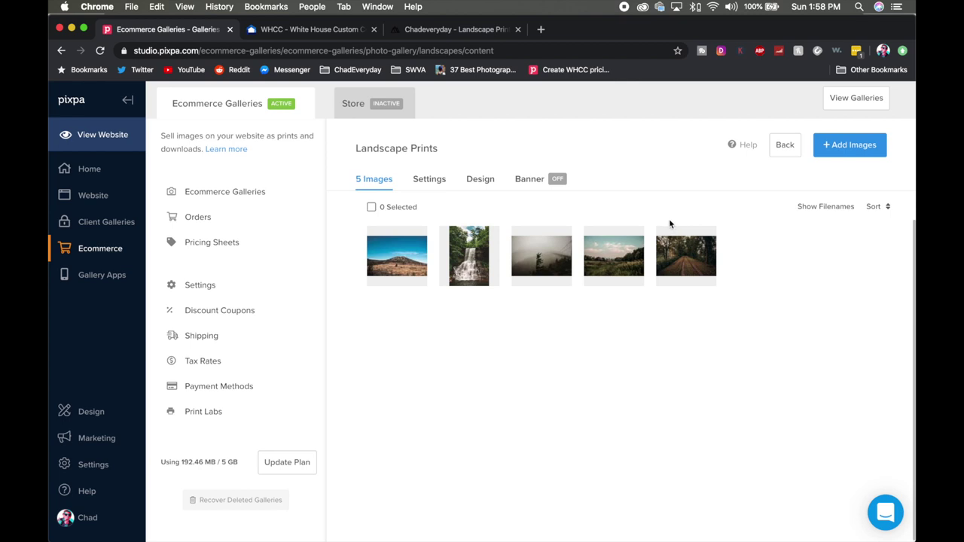
{"action": "left_click", "coordinate": [444, 30]}
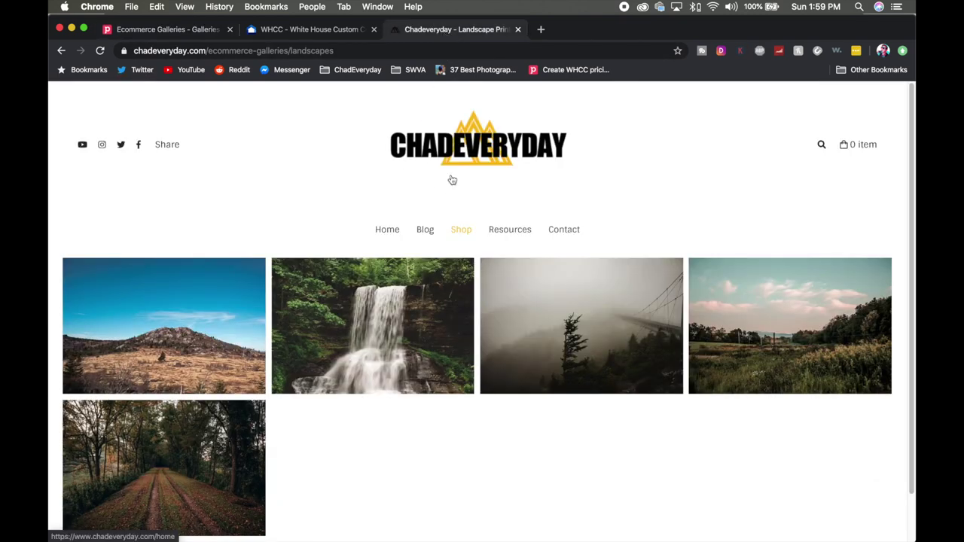